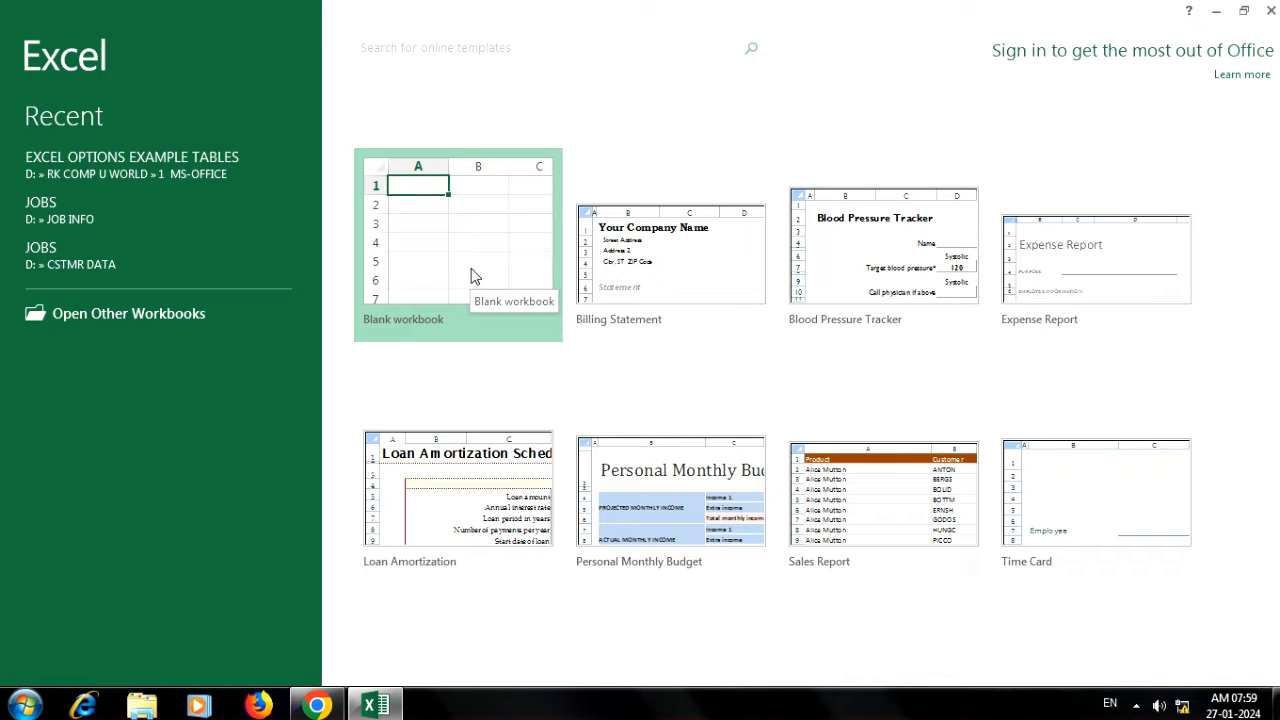
Create a new blank workbook
click(475, 277)
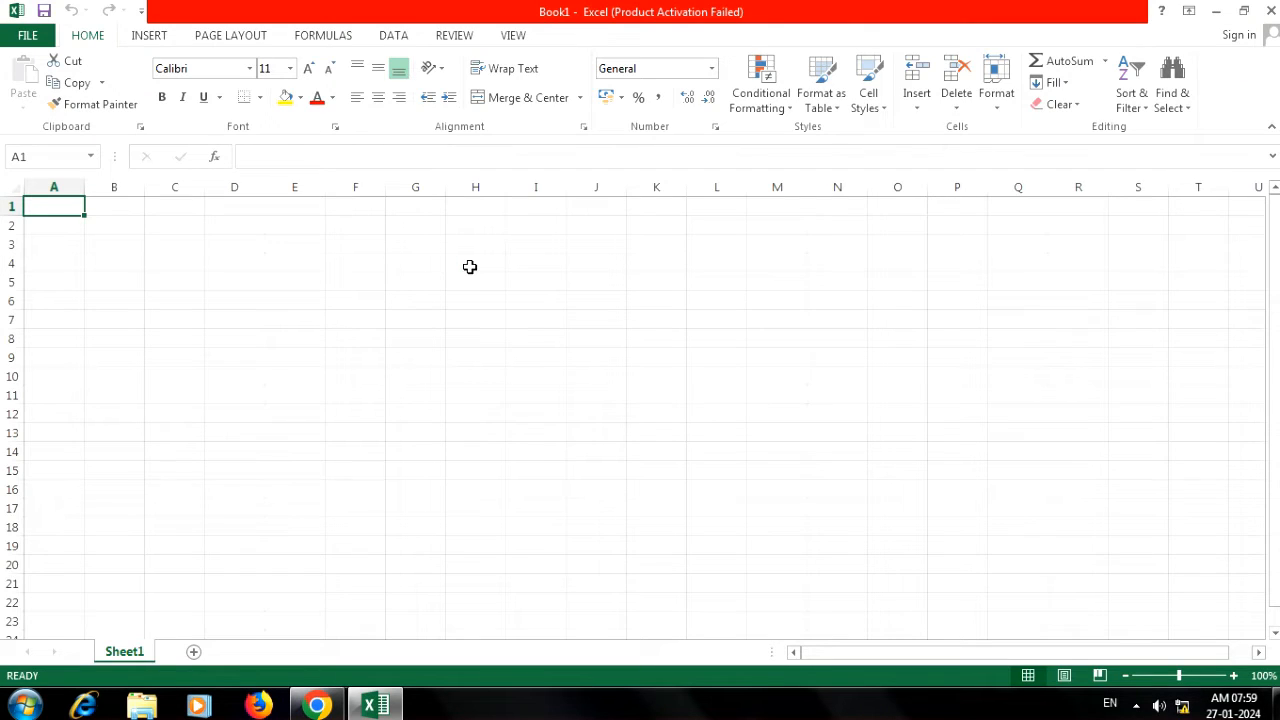
click(518, 308)
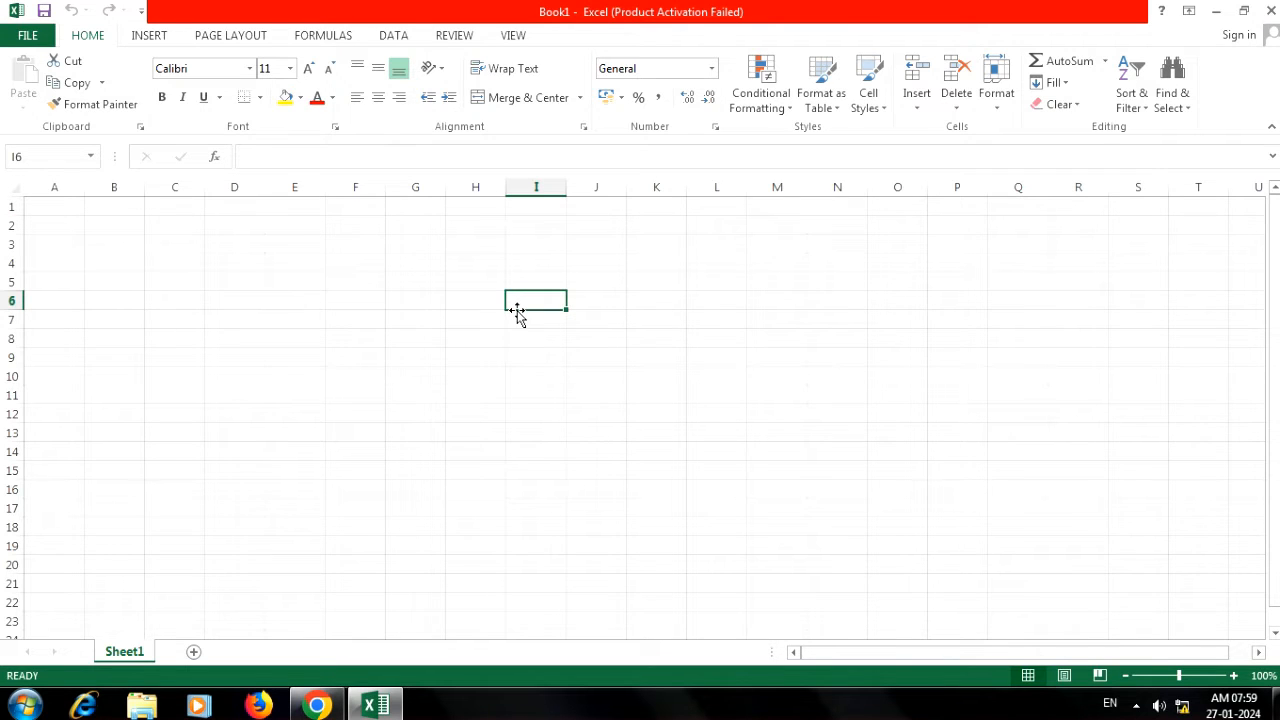
ctrl+scroll(489, 388, up, 13)
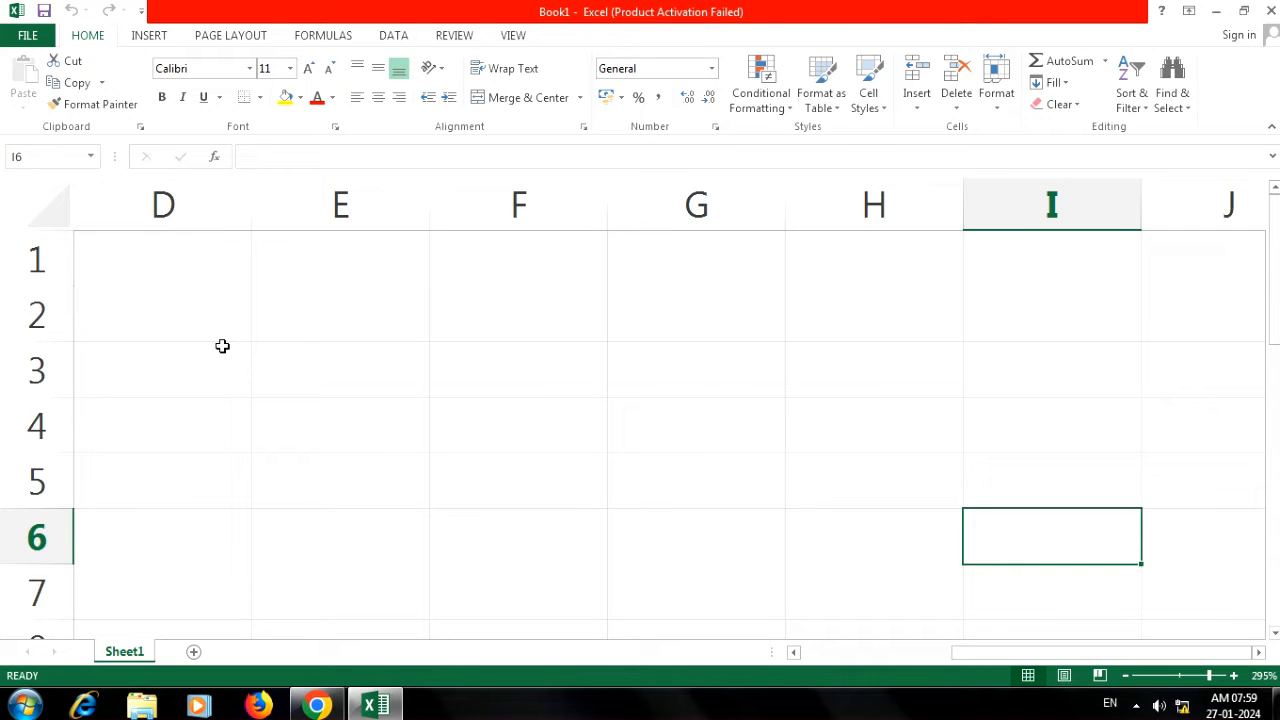
Enter the column headers ENO, ENAME, SALARY and DEPT in cells D1 to G1
click(195, 276)
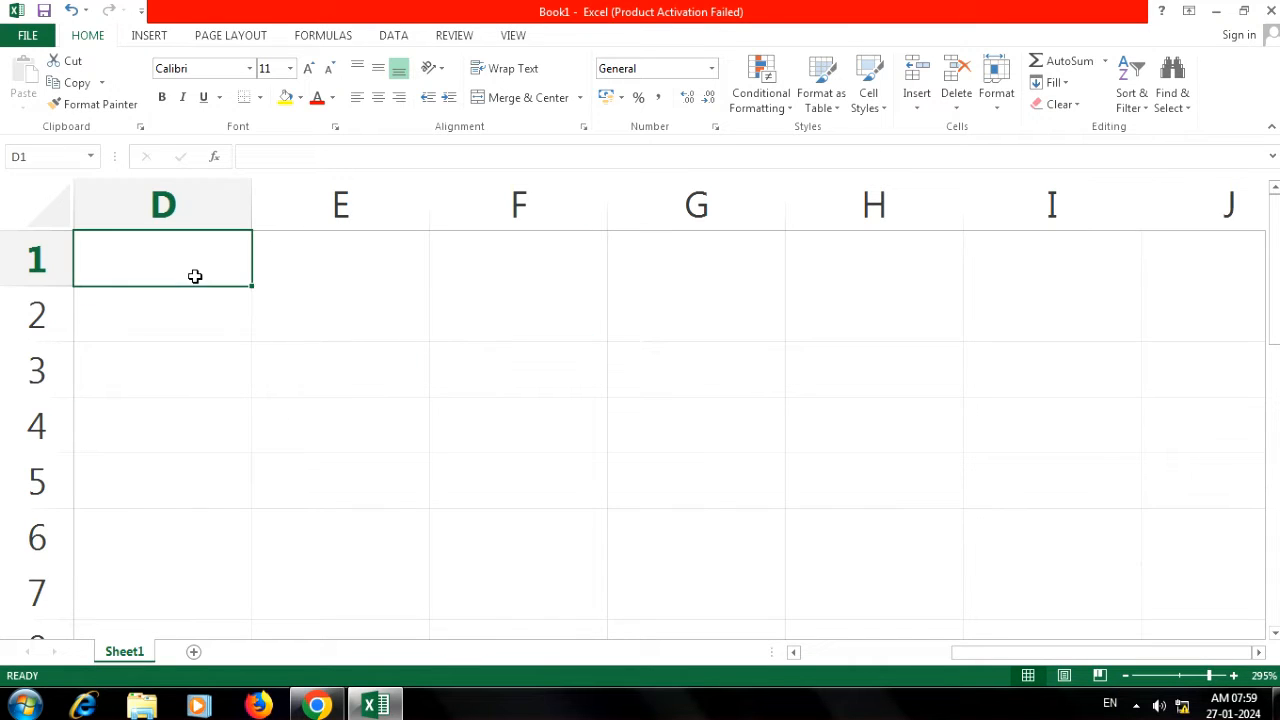
click(386, 38)
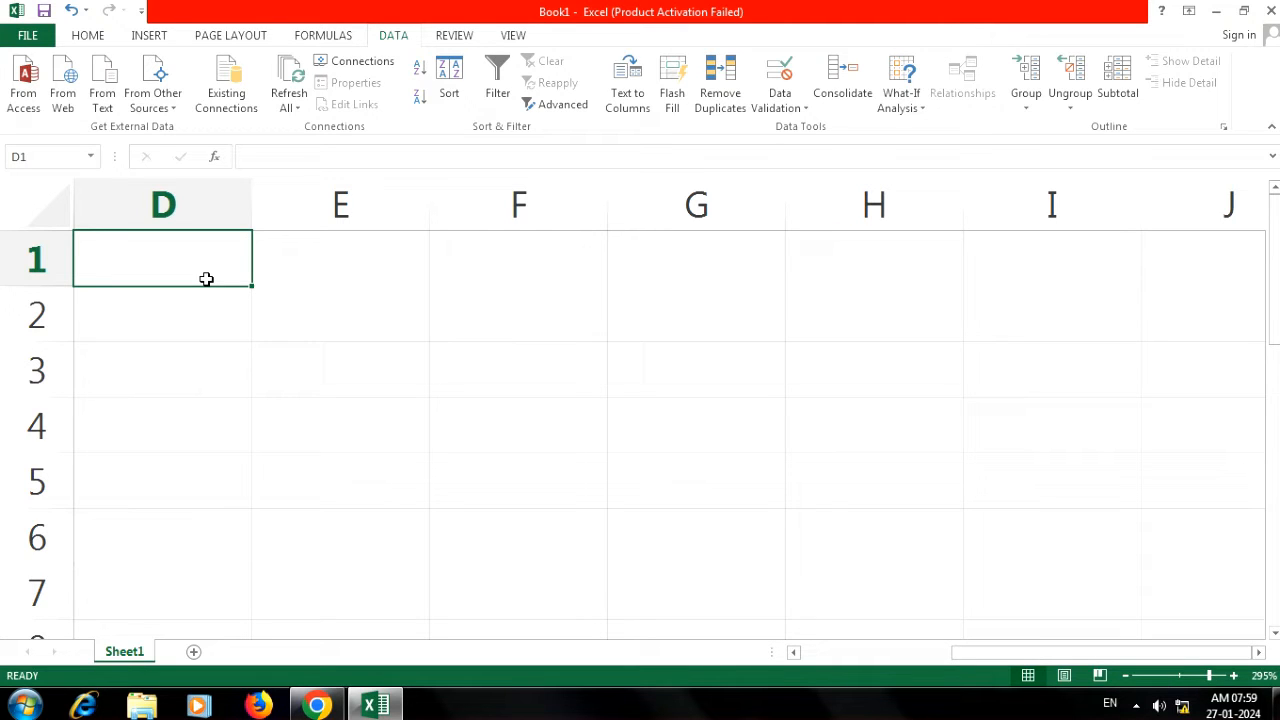
text(ENO)
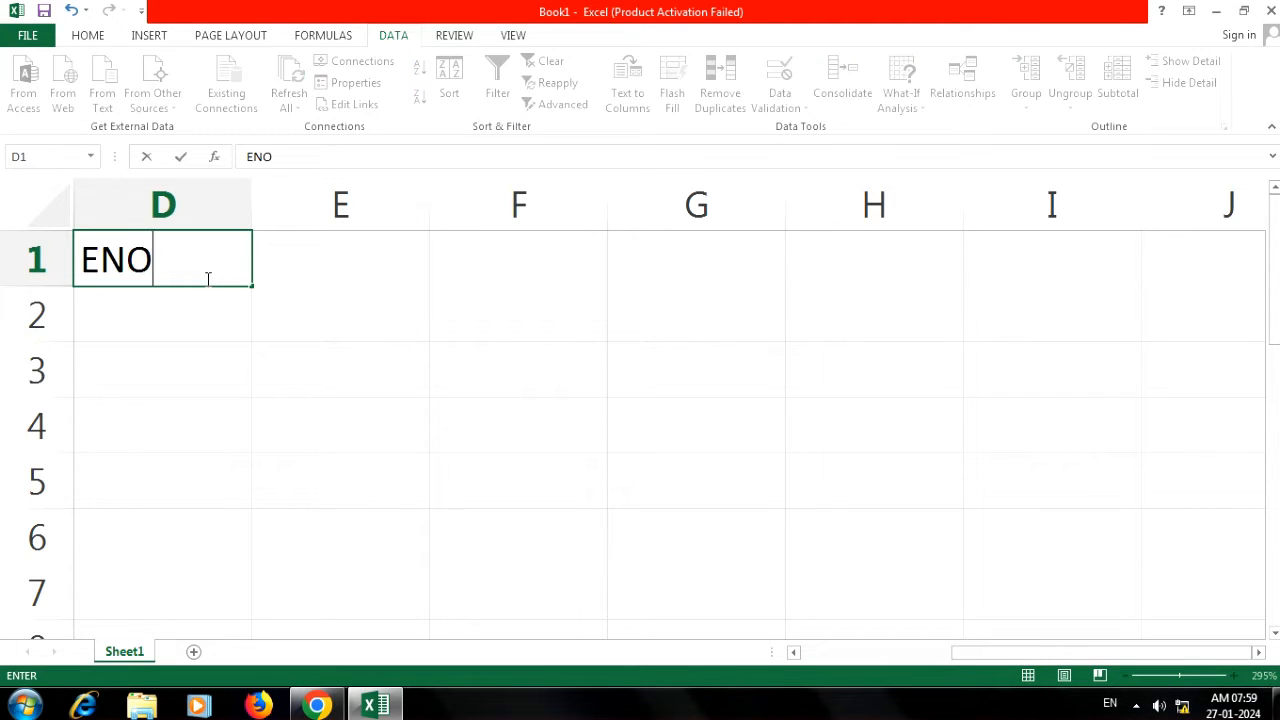
key(Tab)
text(ENAME)
key(Tab)
text(SALARY)
key(Tab)
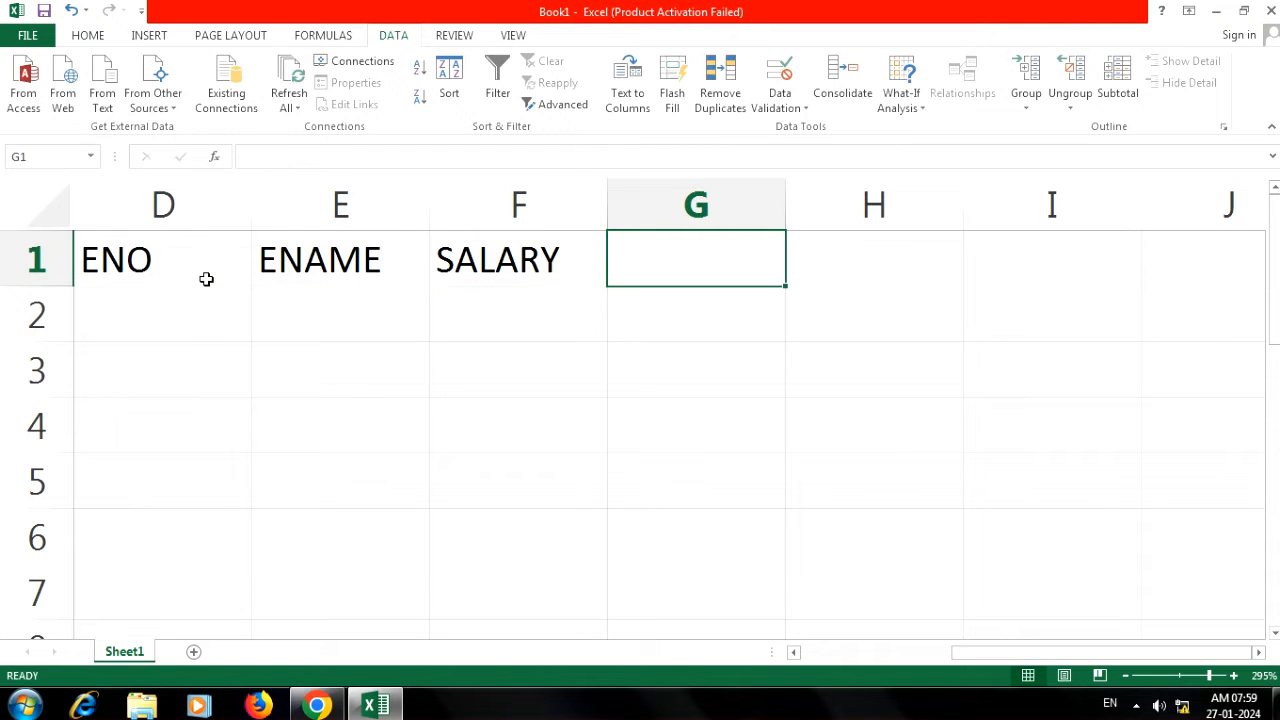
text(DEPT)
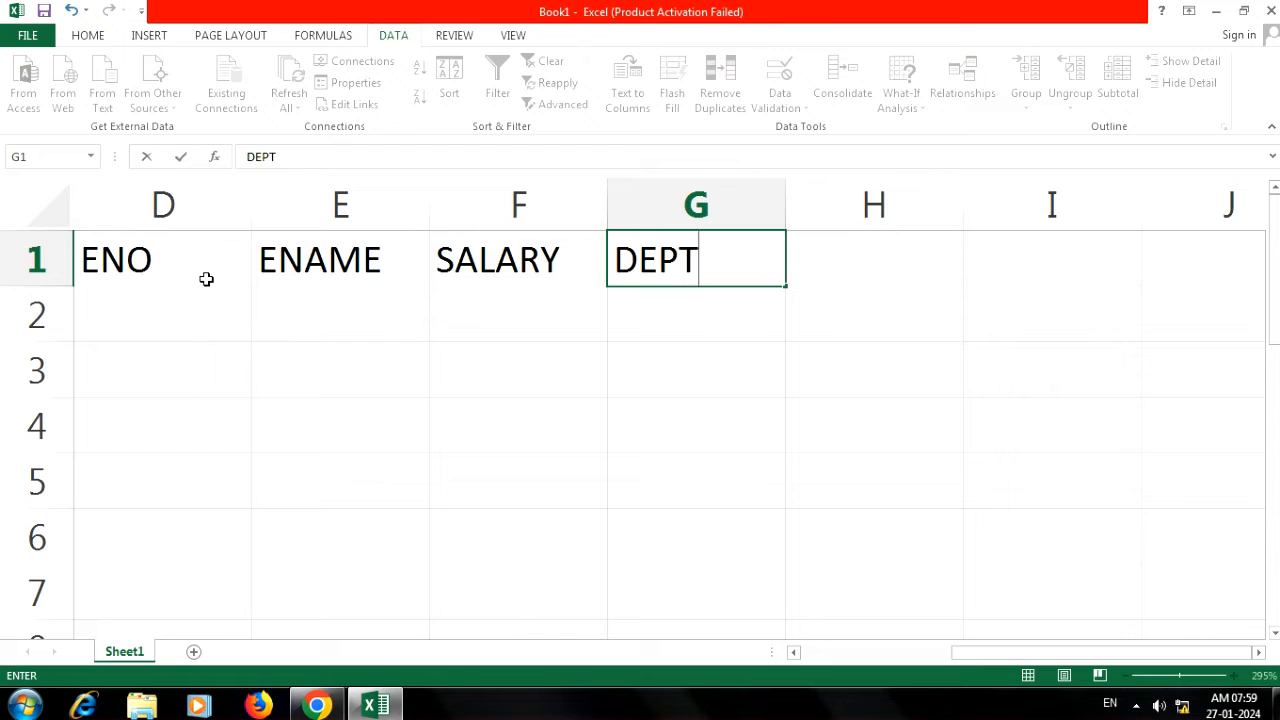
key(Return)
Fill the ENO column with the numbers 1 to 5 in cells D2 to D6
key(Left)
key(Left)
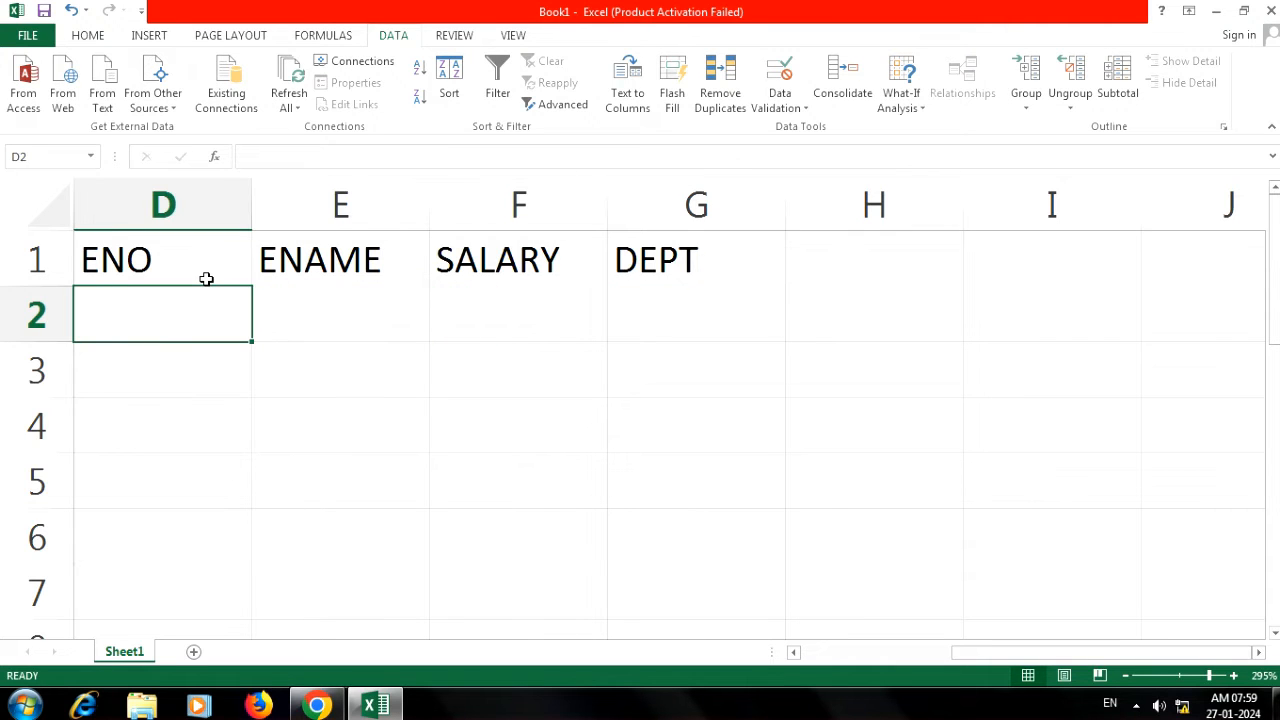
text(1)
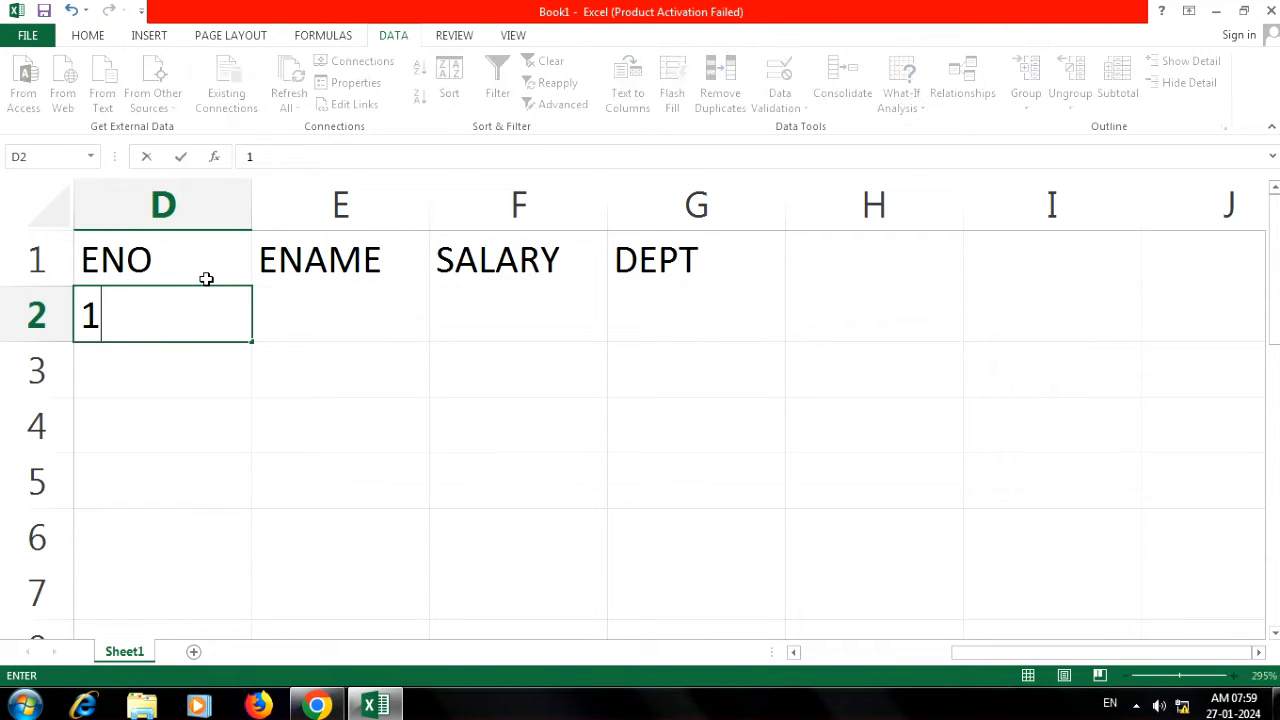
key(Return)
text(2)
key(Return)
text(3)
key(Return)
text(4)
key(Return)
text(5)
key(Tab)
Create repeated ENO values by changing D4 to 1 and D6 to 2
key(Up)
key(Up)
key(Up)
key(Up)
key(Left)
key(Down)
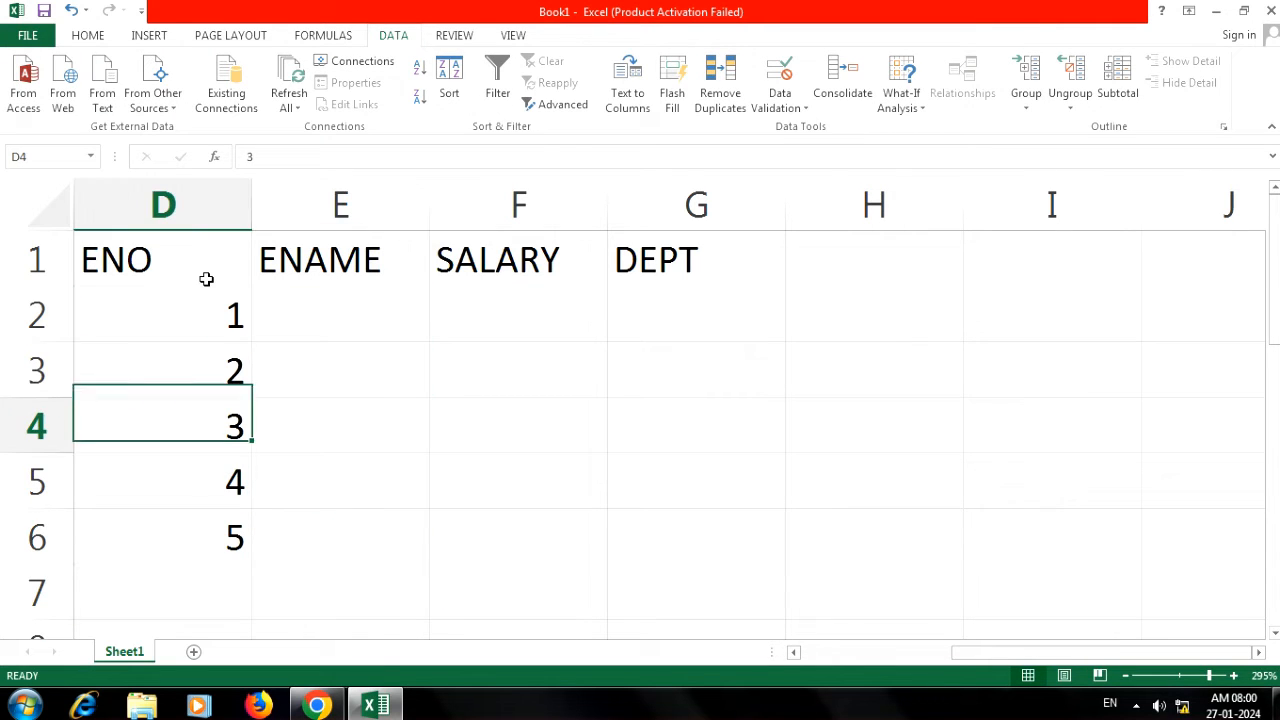
text(1)
key(Return)
key(Return)
text(2)
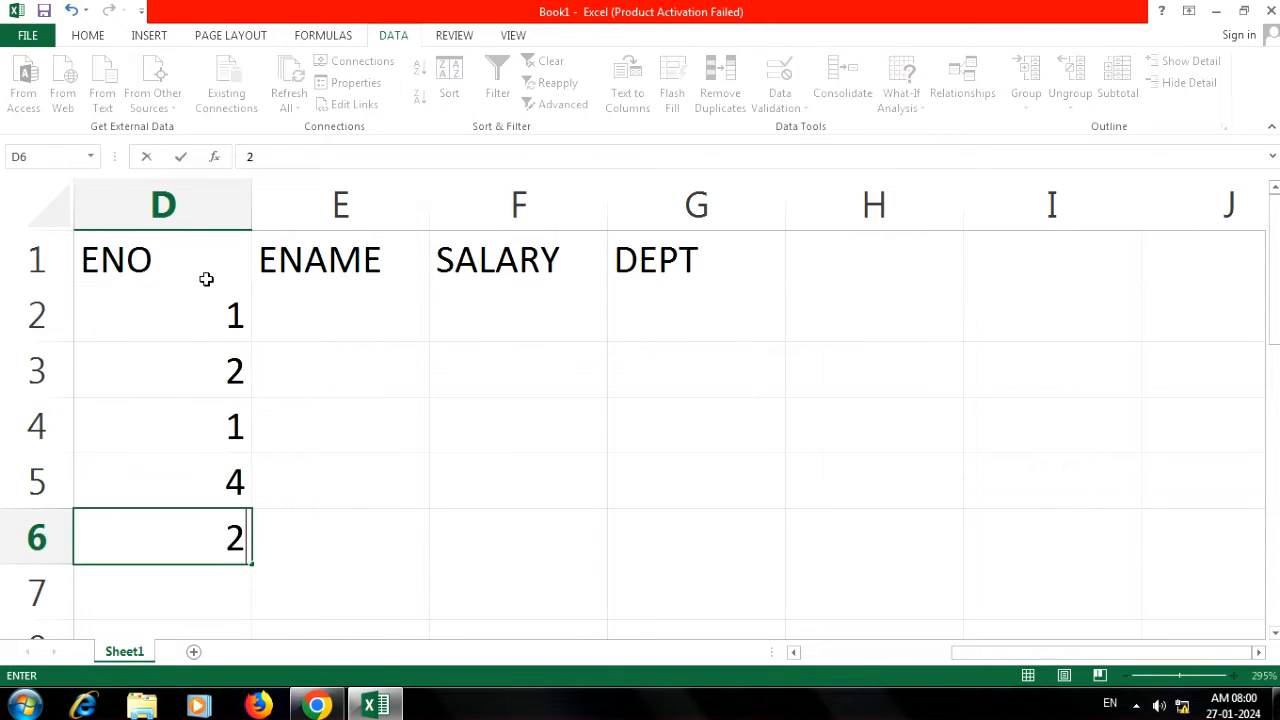
key(Tab)
Fill the ENAME column in cells E2 to E6 with five different employee first names
key(Up)
key(Up)
key(Up)
key(Up)
text(A)
key(Up)
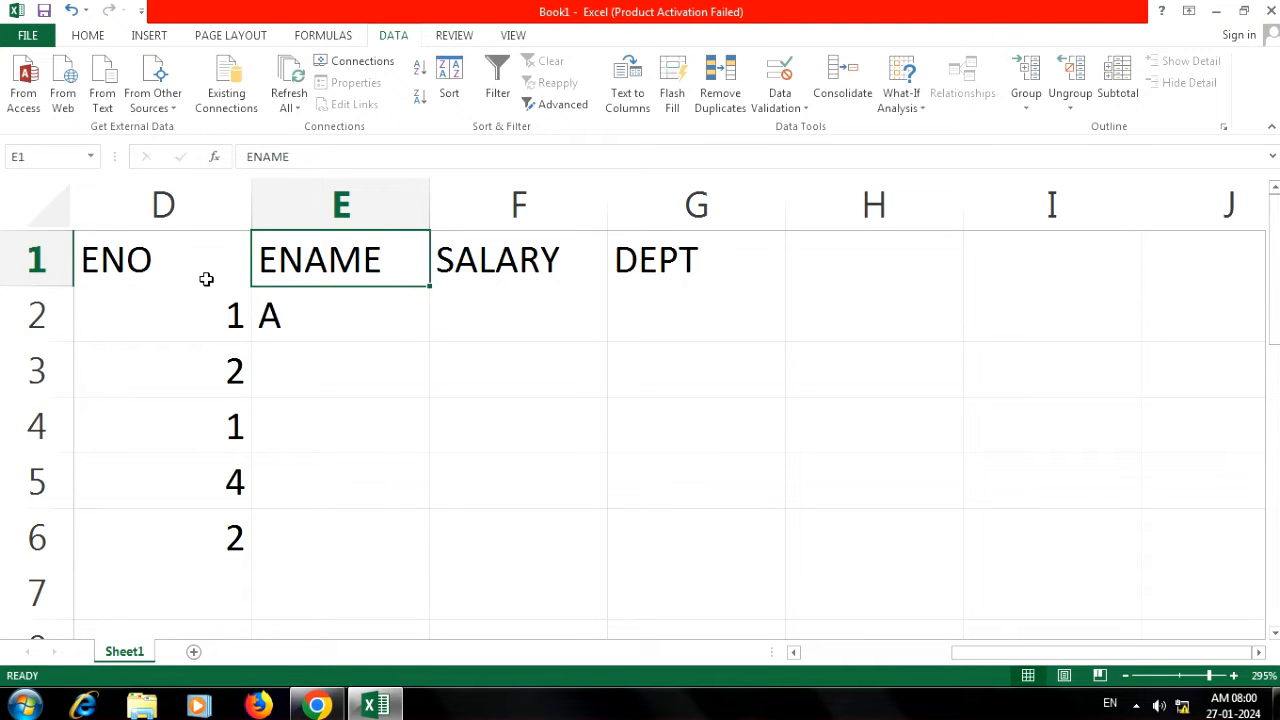
key(Down)
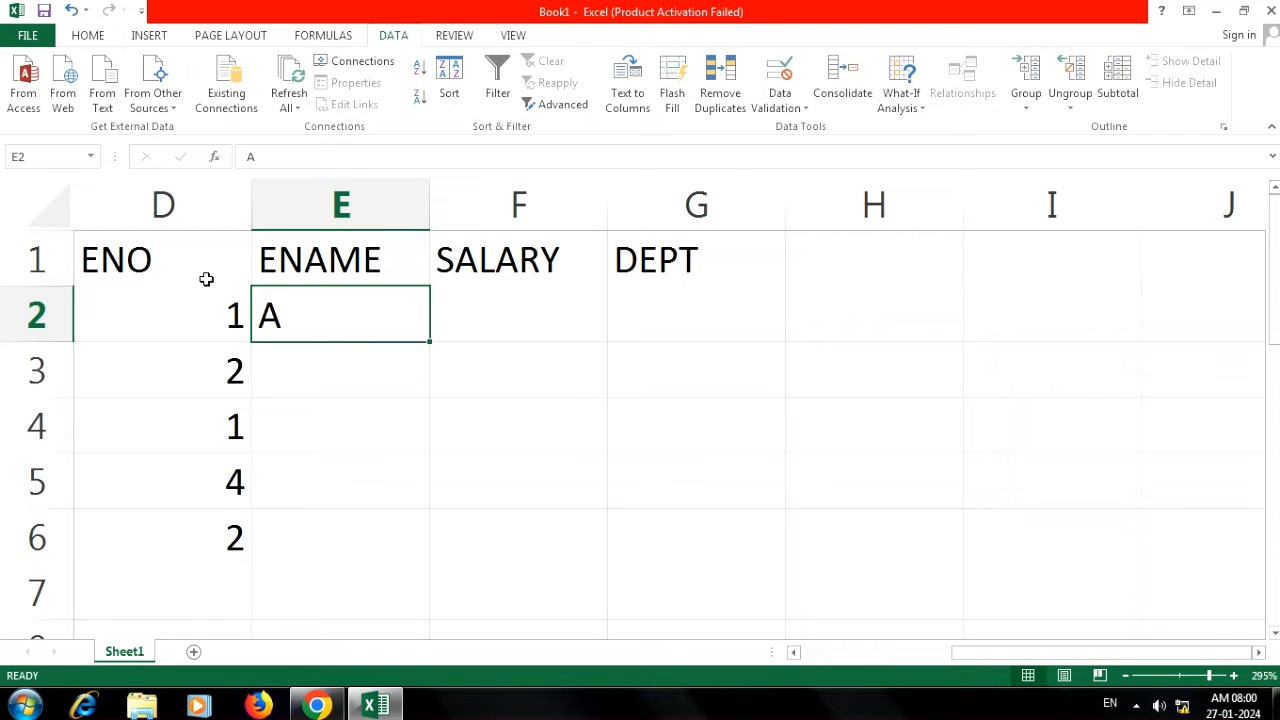
text(pANDU)
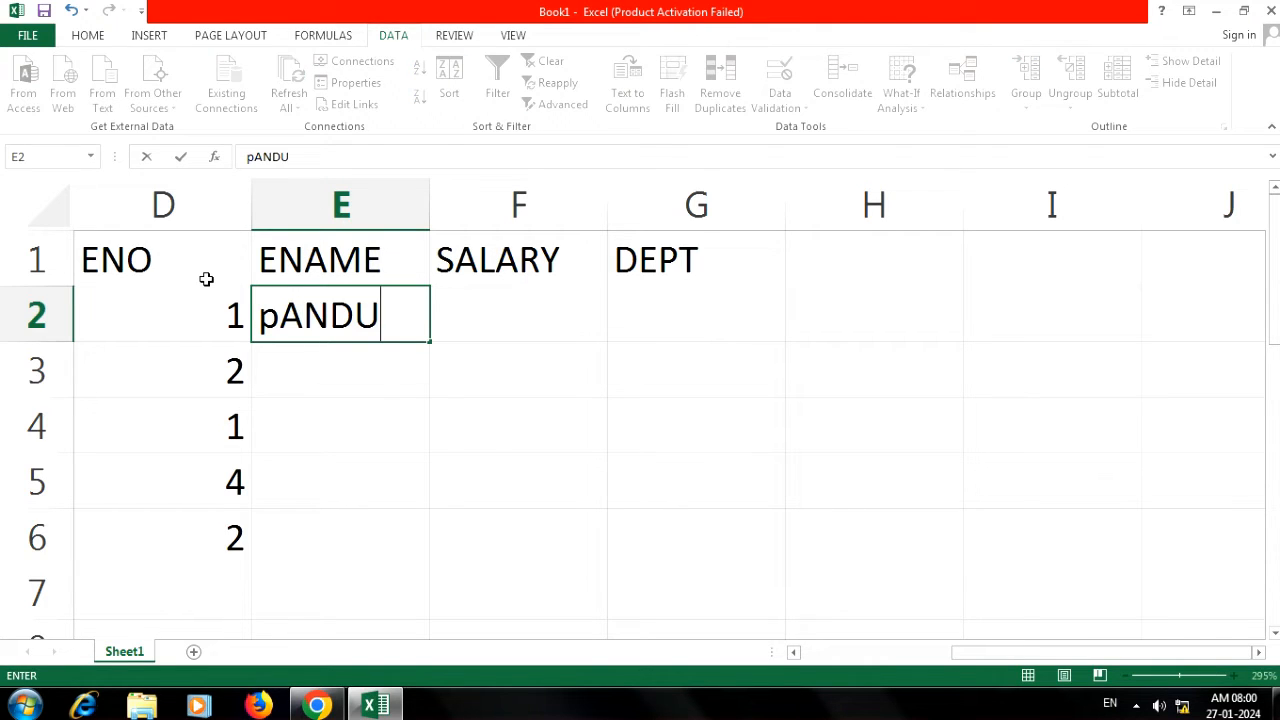
key(Return)
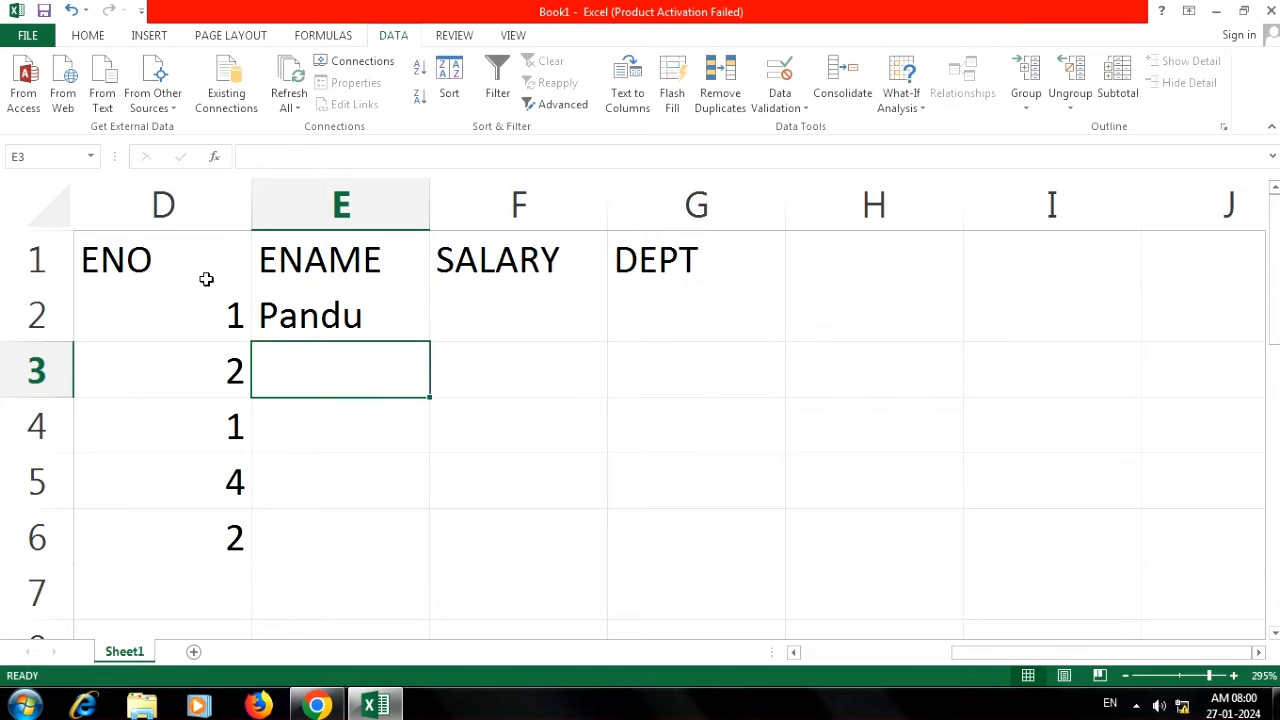
text(Mintu)
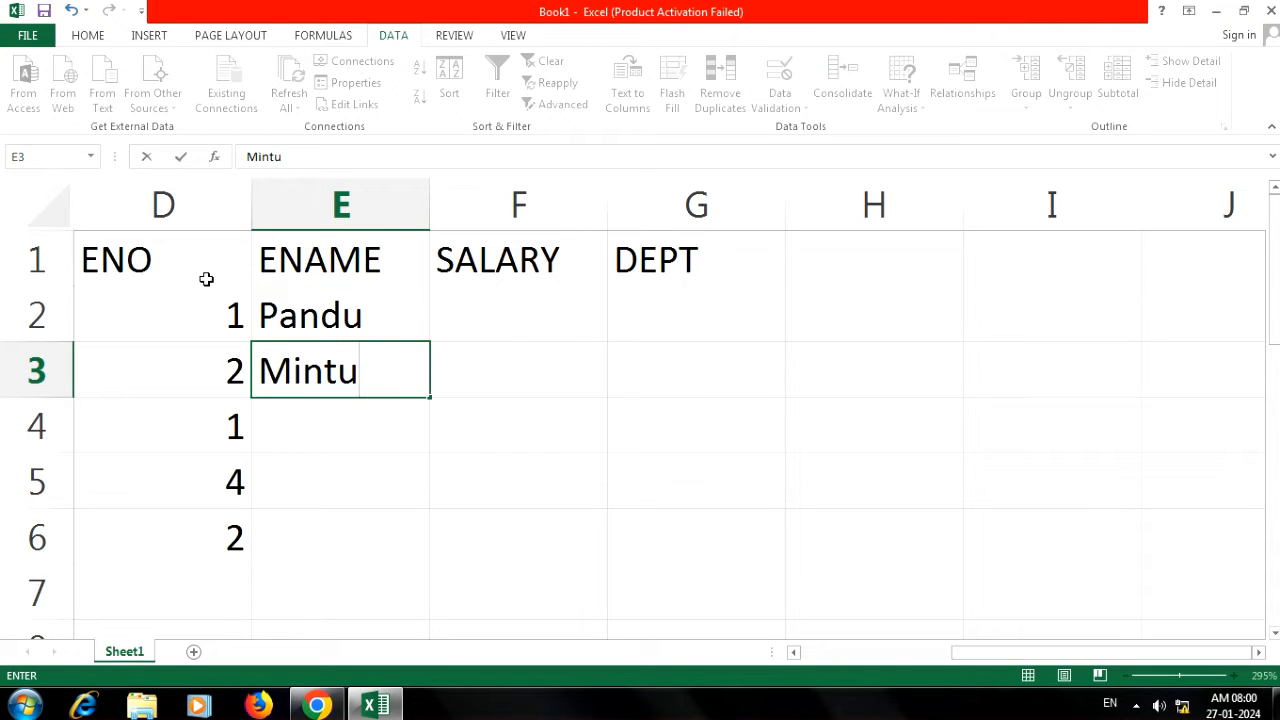
key(Return)
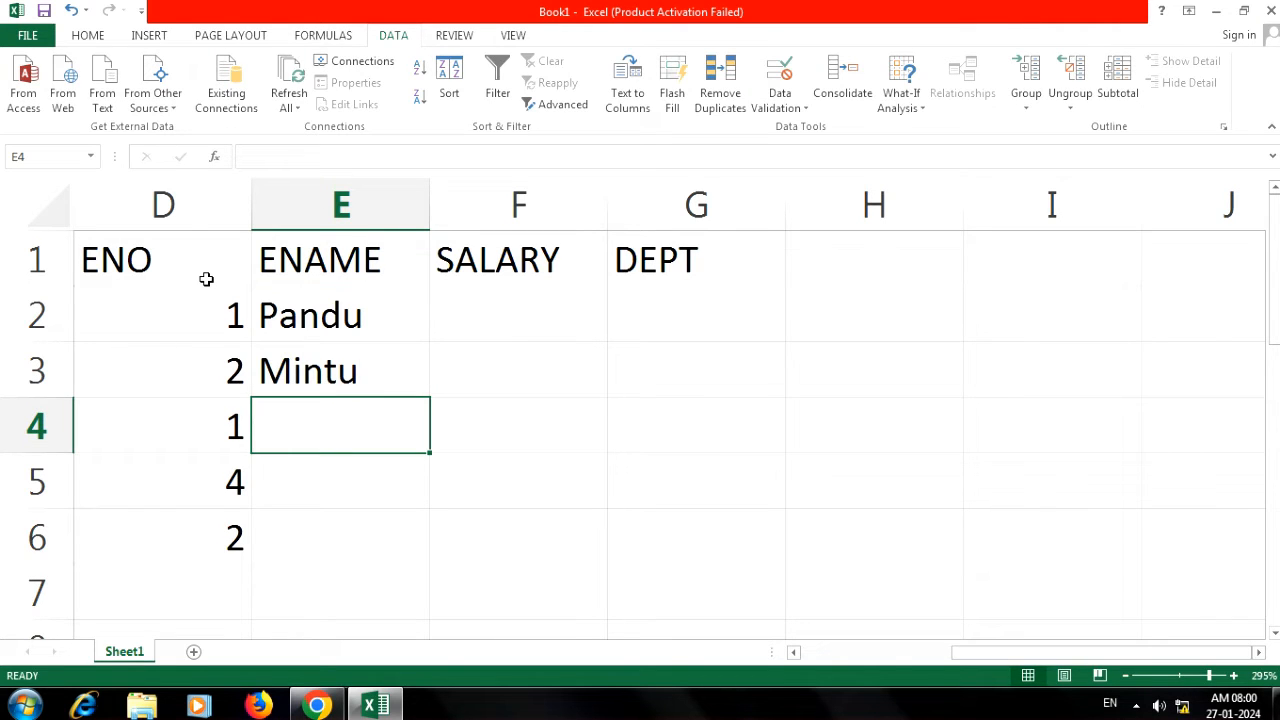
text(Vicky)
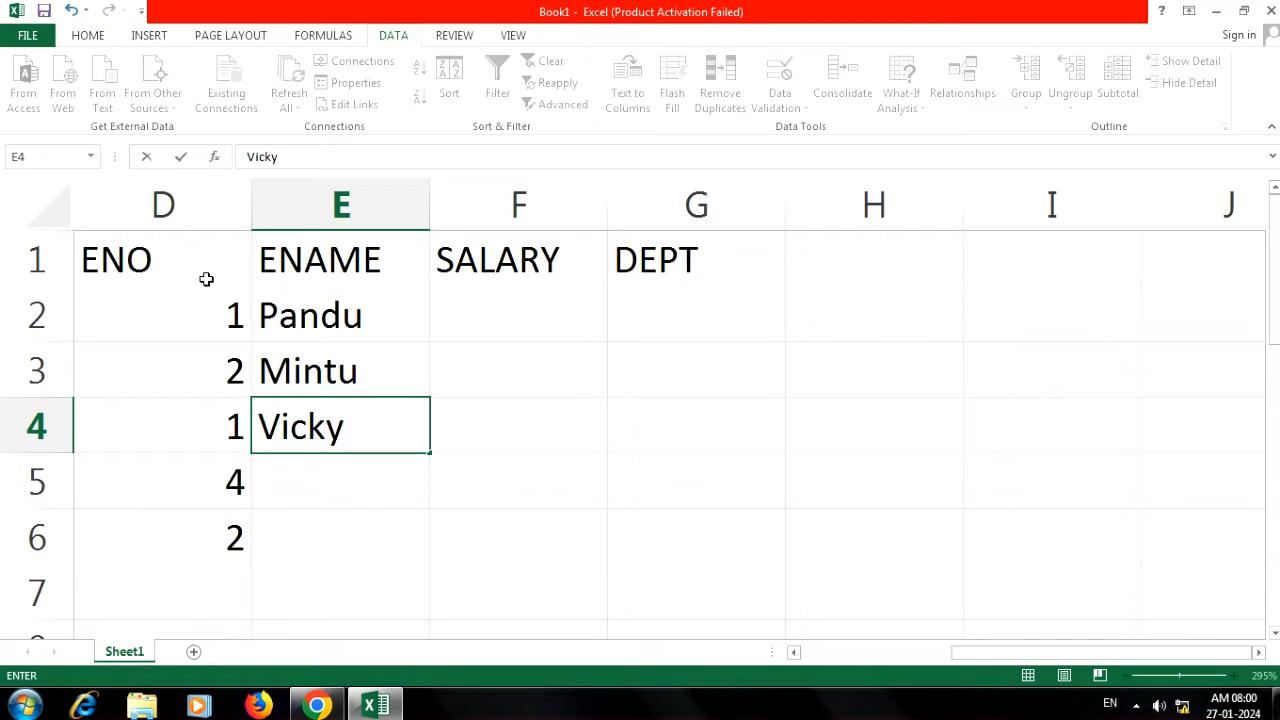
key(Return)
text(Jathin)
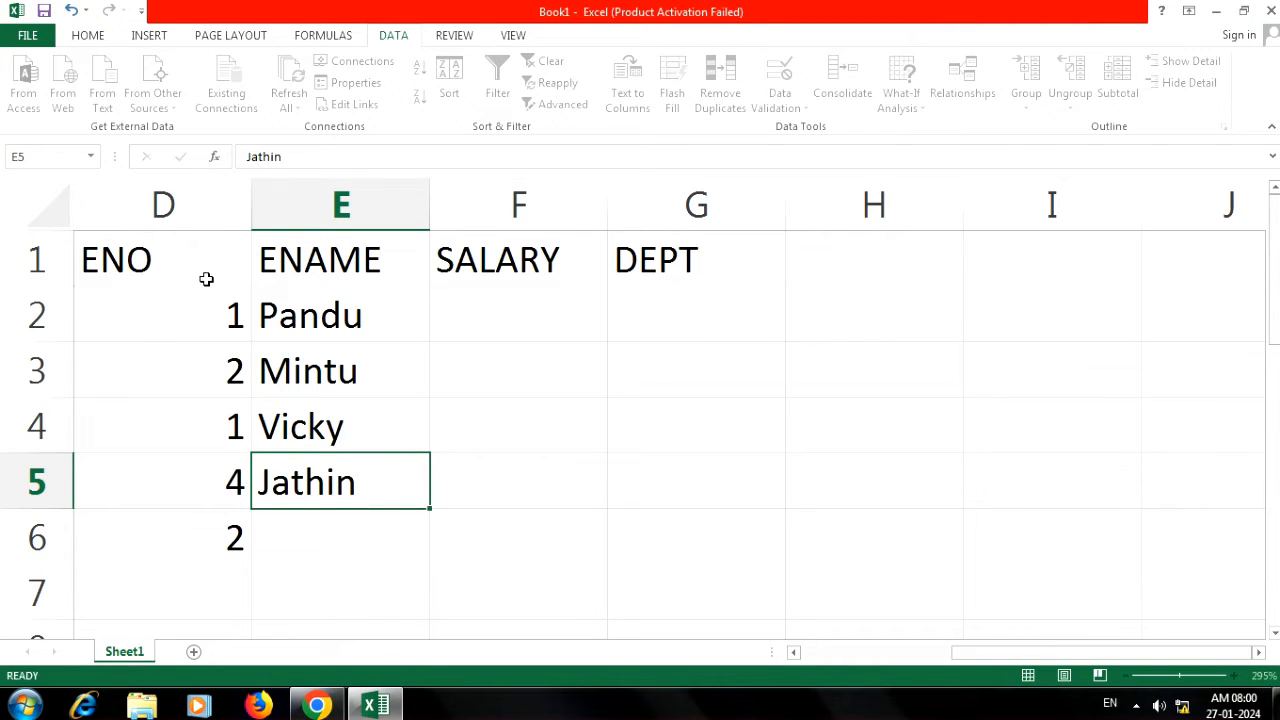
key(Return)
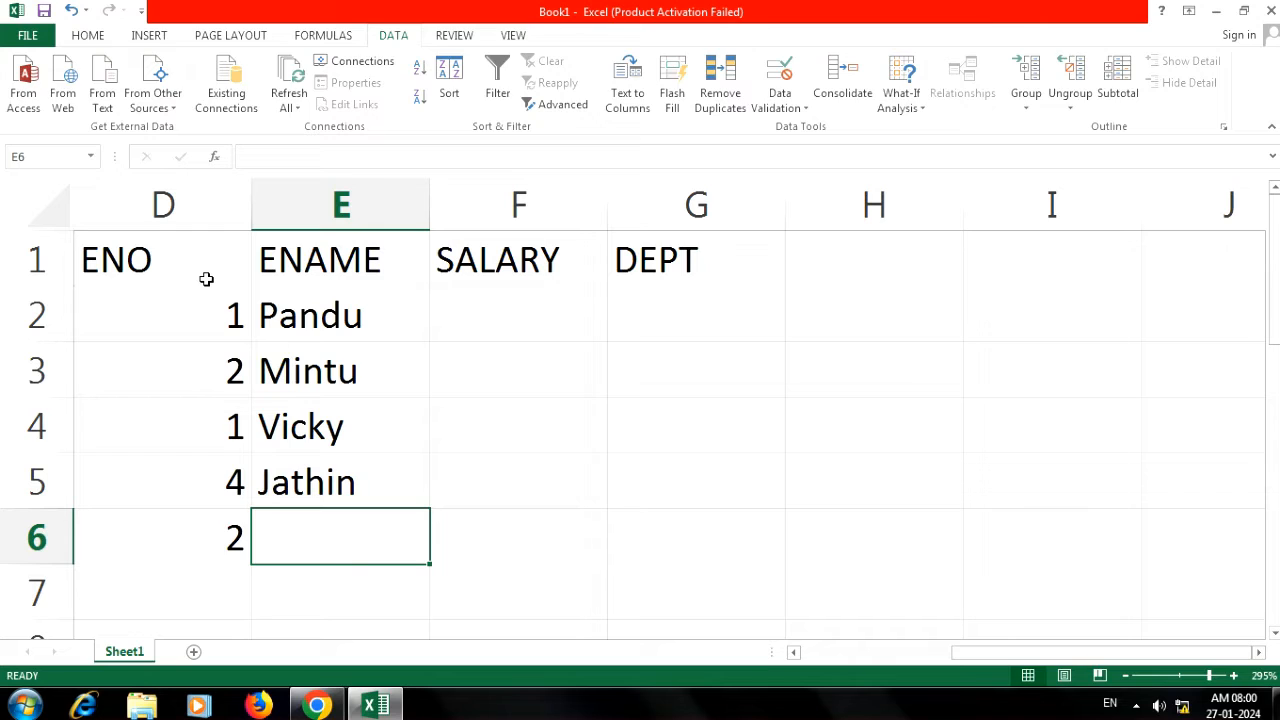
text(Jedidiah)
key(Right)
Enter the salaries 12345, 23456, 34567, 45678 and 56789 in cells F2 to F6
key(Up)
key(Up)
key(Up)
key(Up)
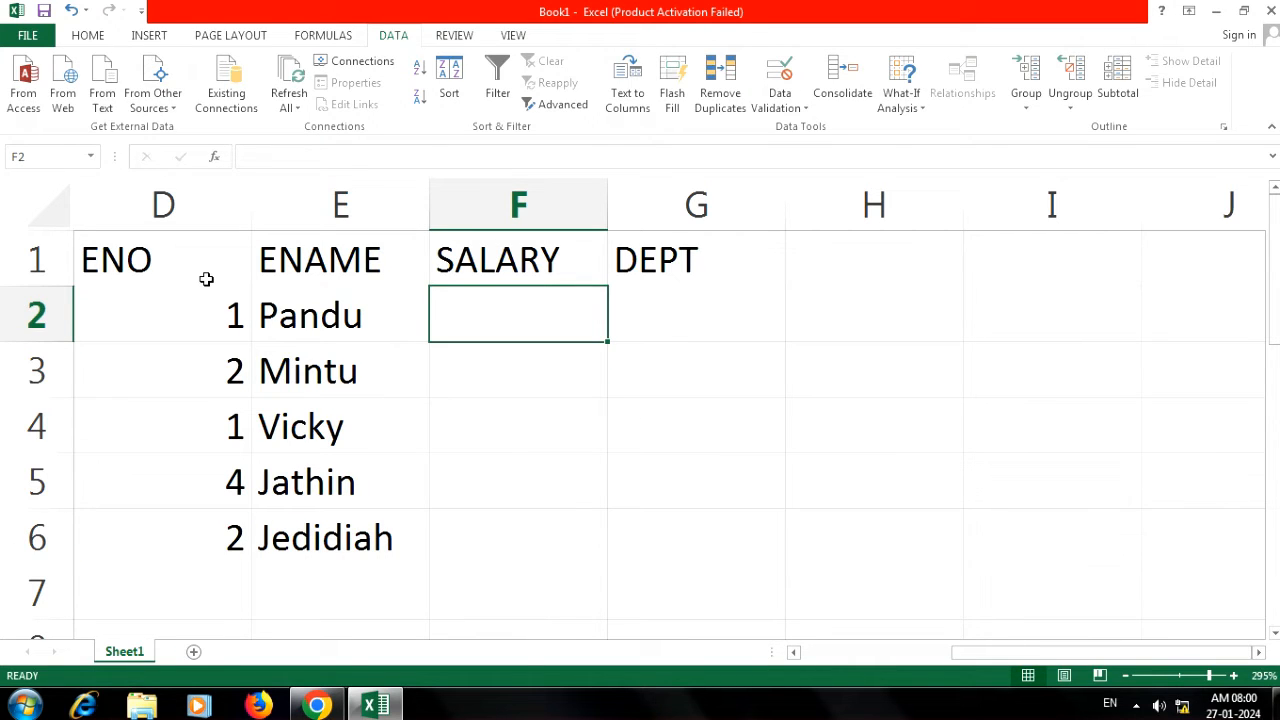
text(12345)
key(Return)
text(23456)
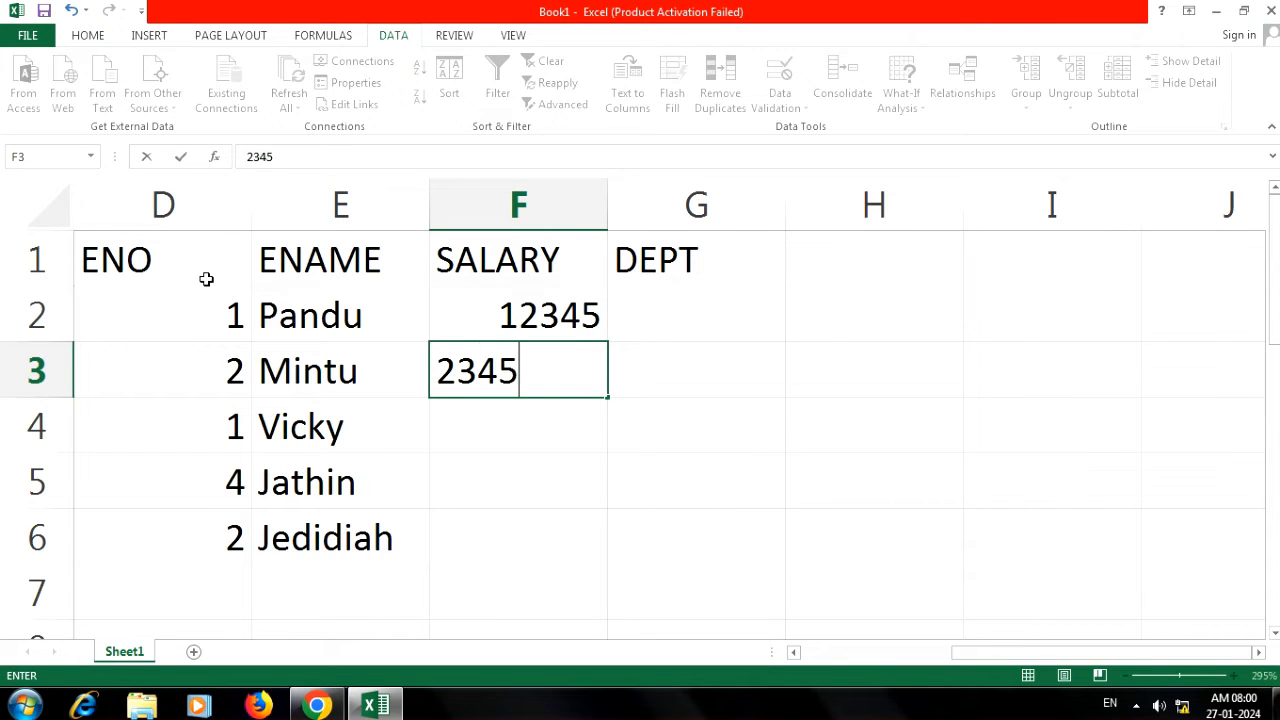
key(Return)
text(34567)
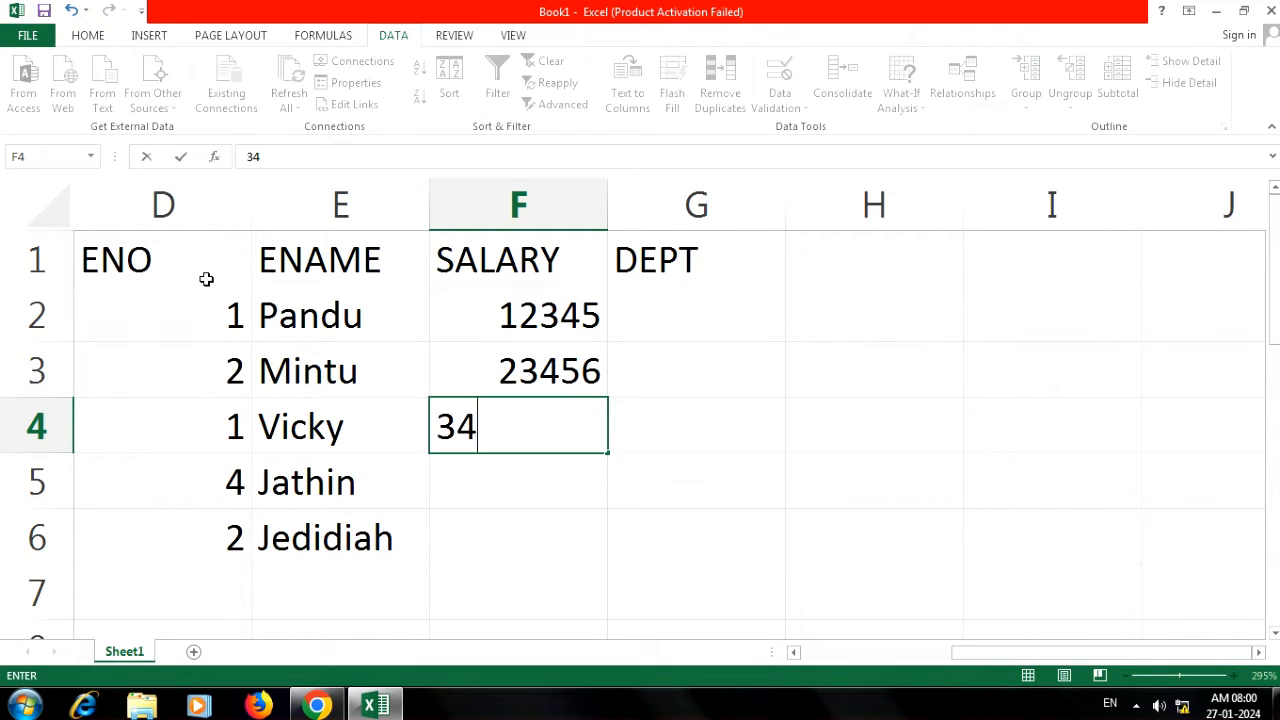
key(Return)
text(45678)
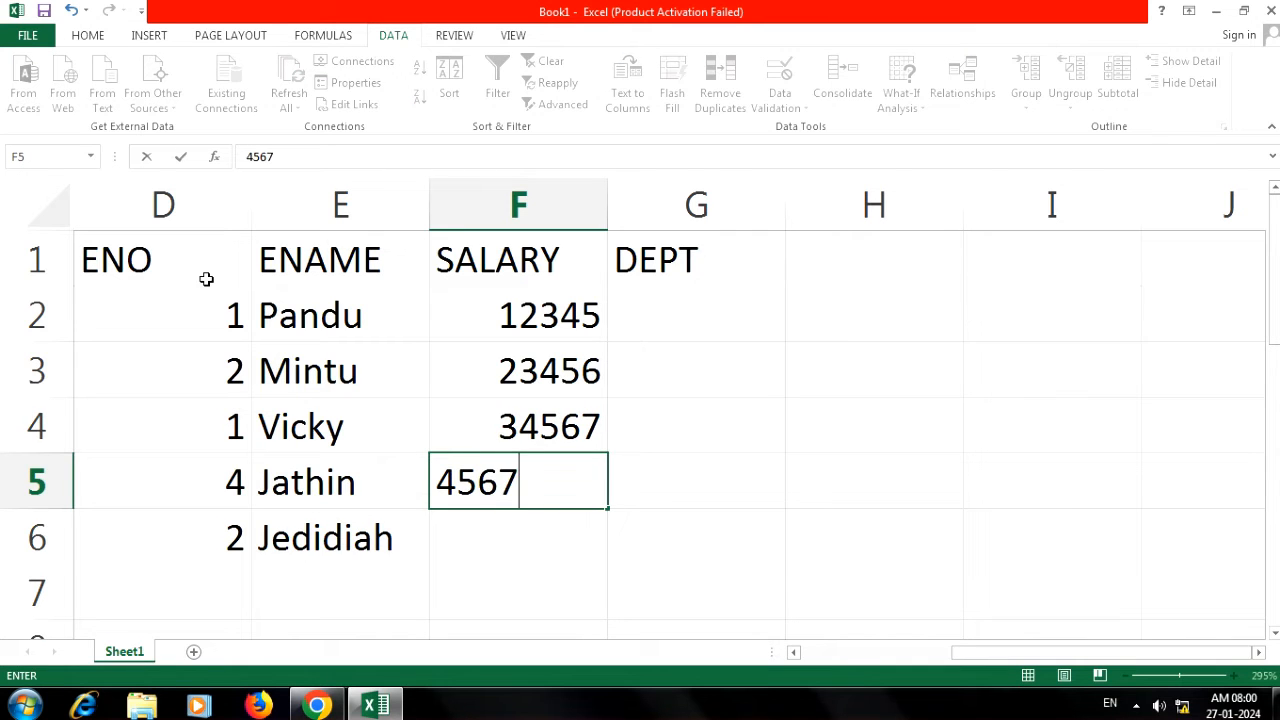
key(Return)
text(56789)
key(Tab)
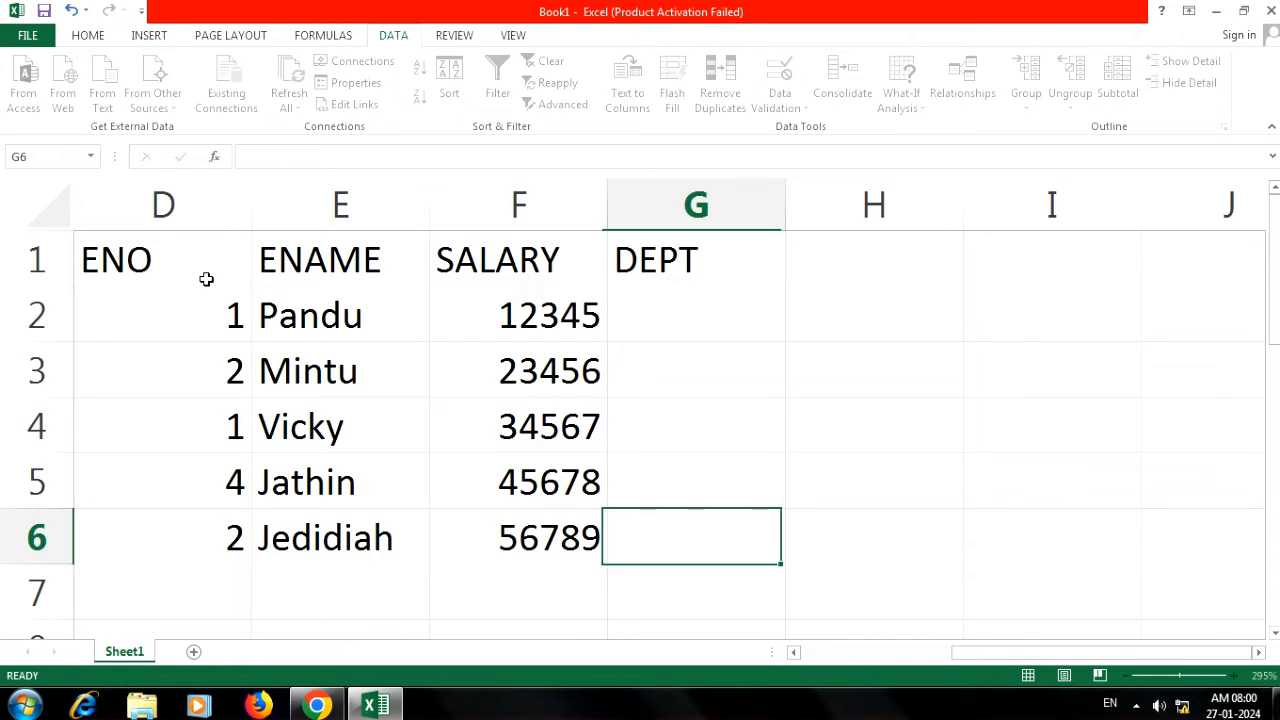
Enter the departments pur, sal, tech, pur and tech in cells G2 to G6
key(Up)
key(Up)
key(Up)
key(Up)
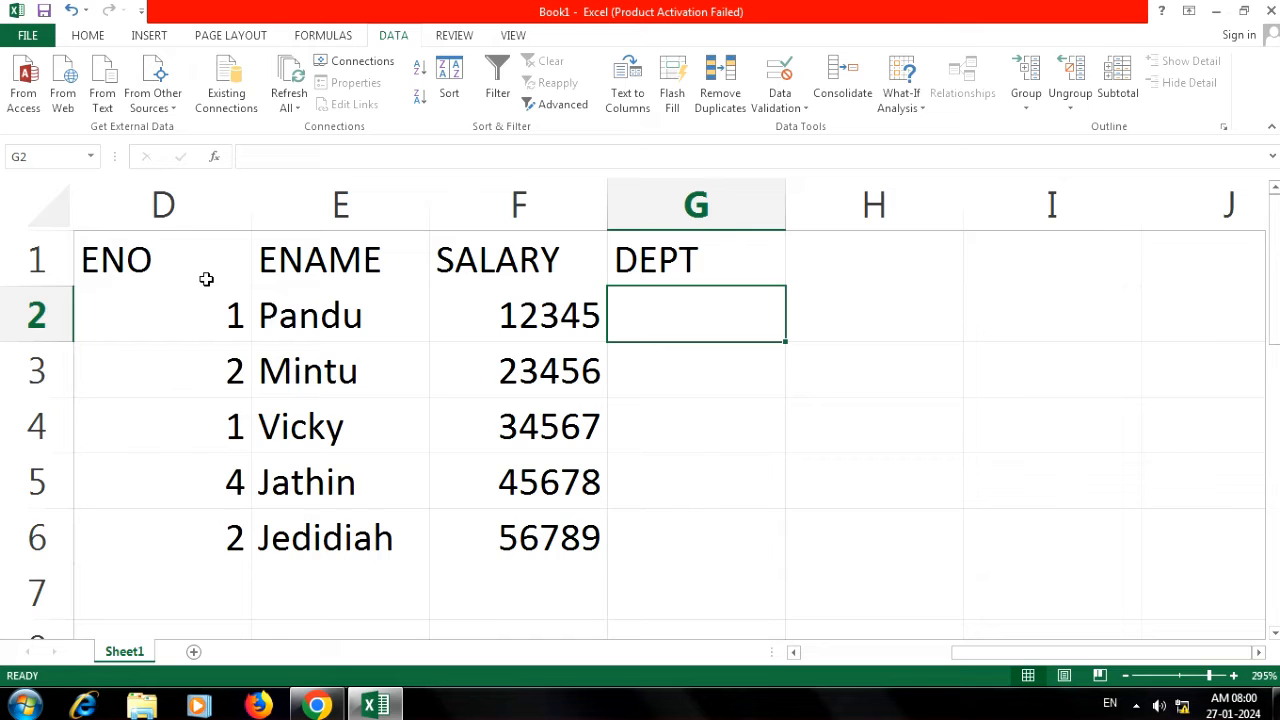
text(pur)
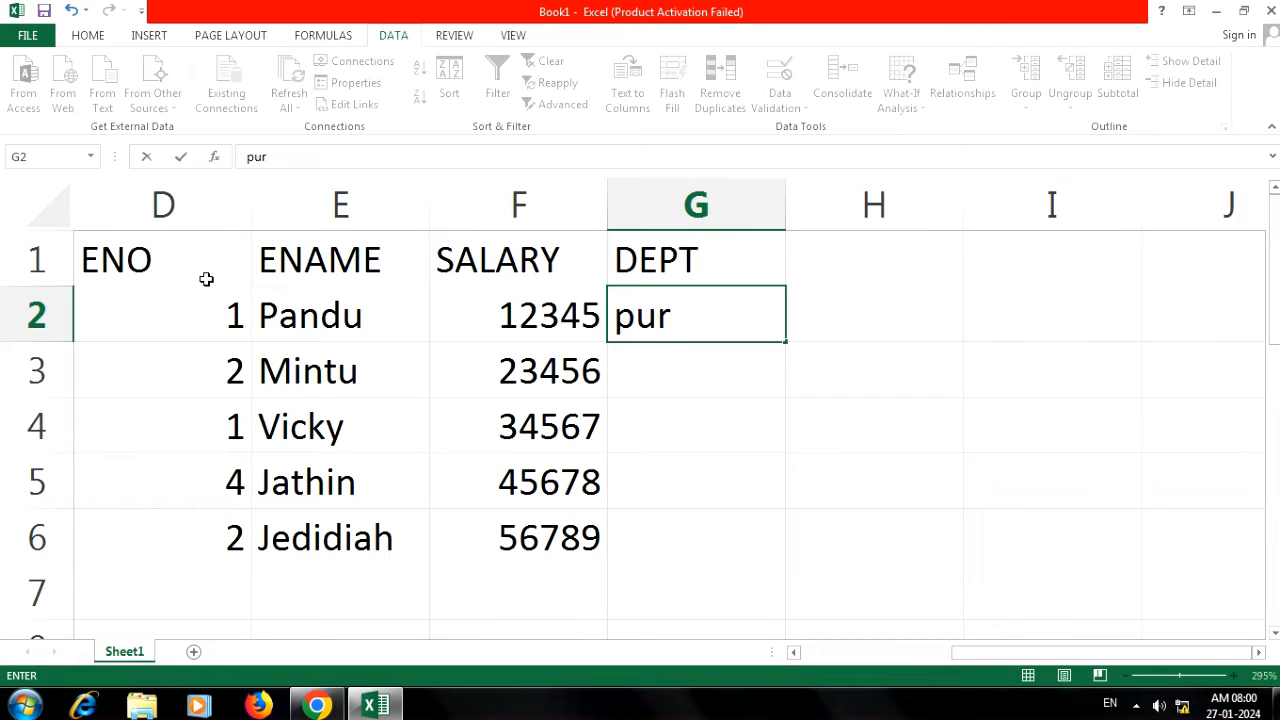
key(Return)
text(sal)
key(Return)
text(te)
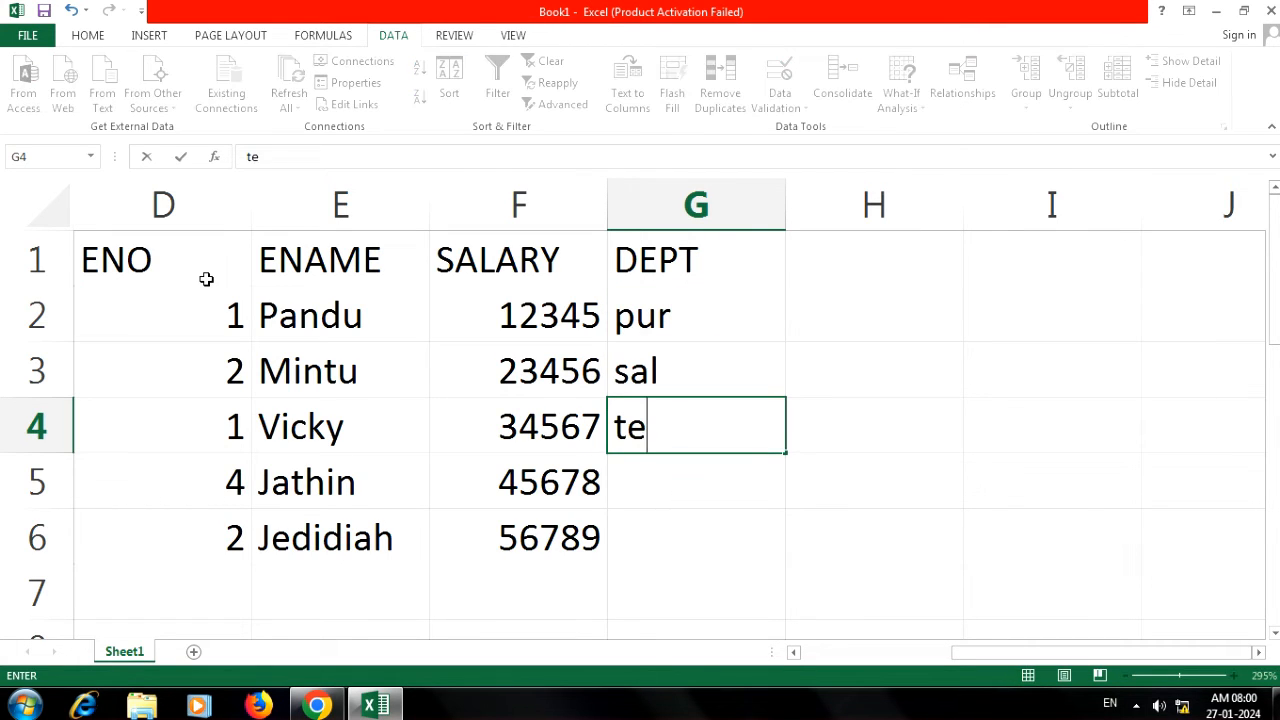
text(cj)
key(BackSpace)
text(h)
key(Return)
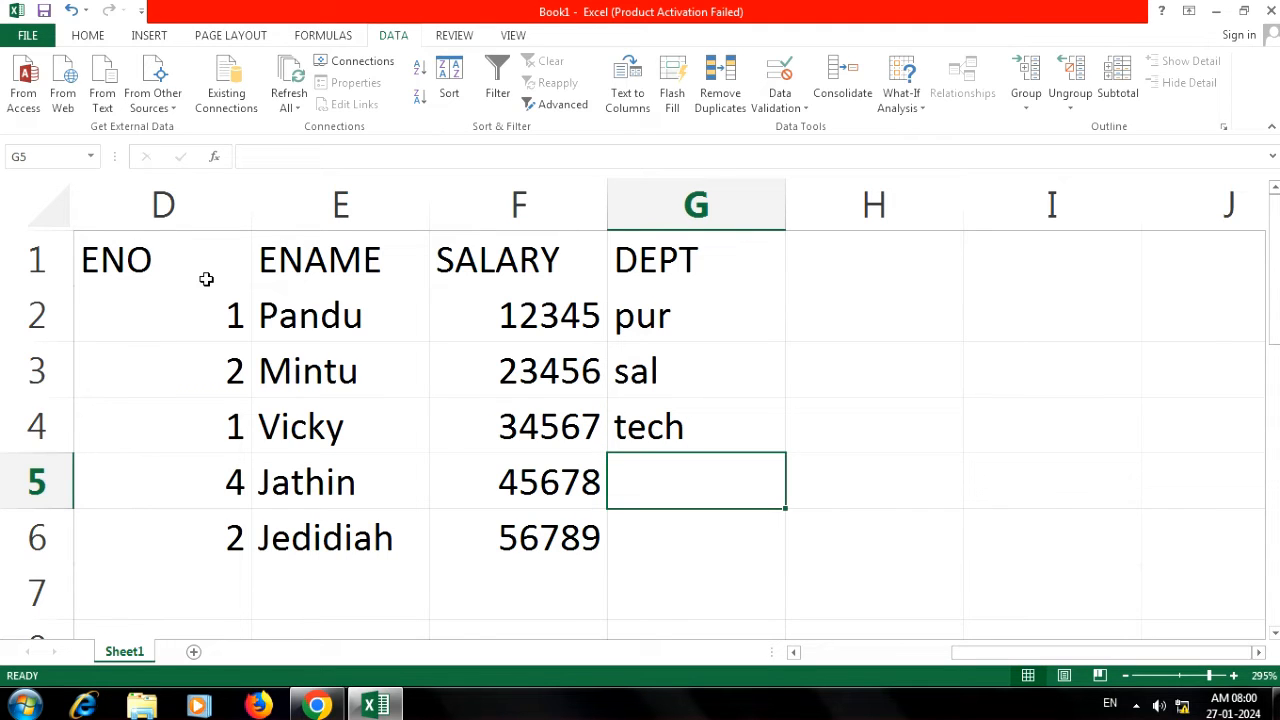
text(pur)
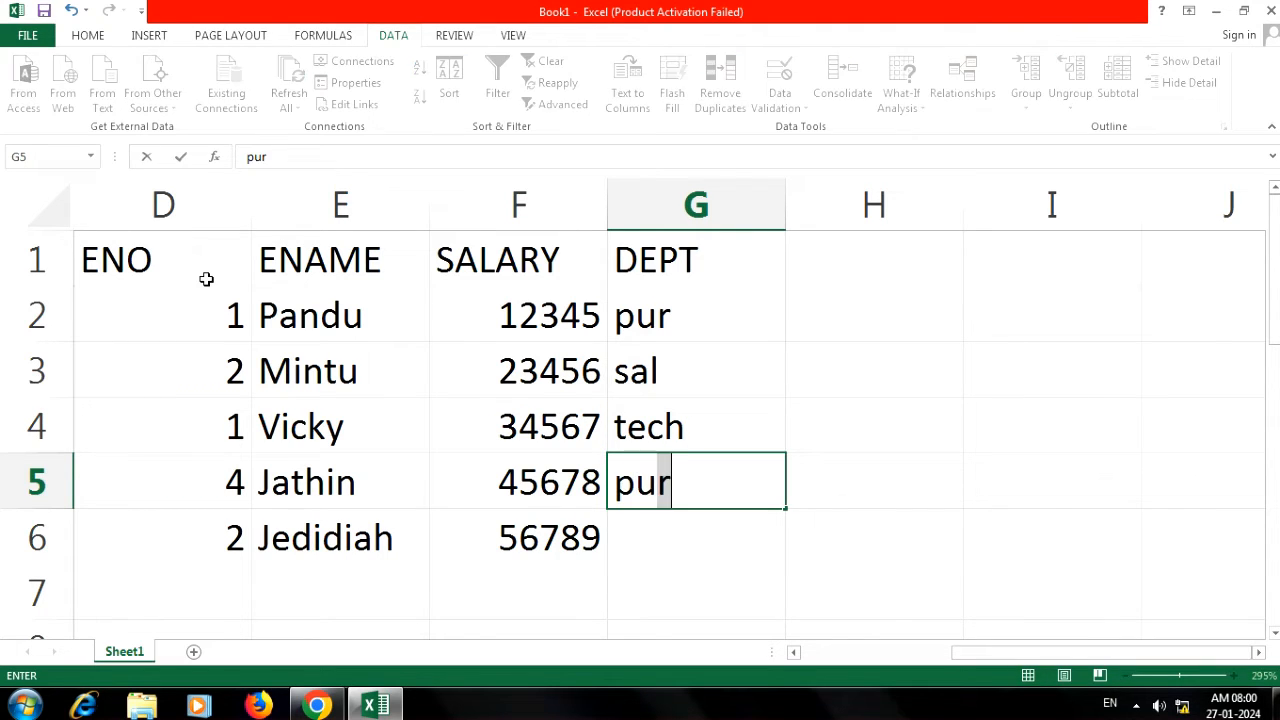
key(Return)
text(tech)
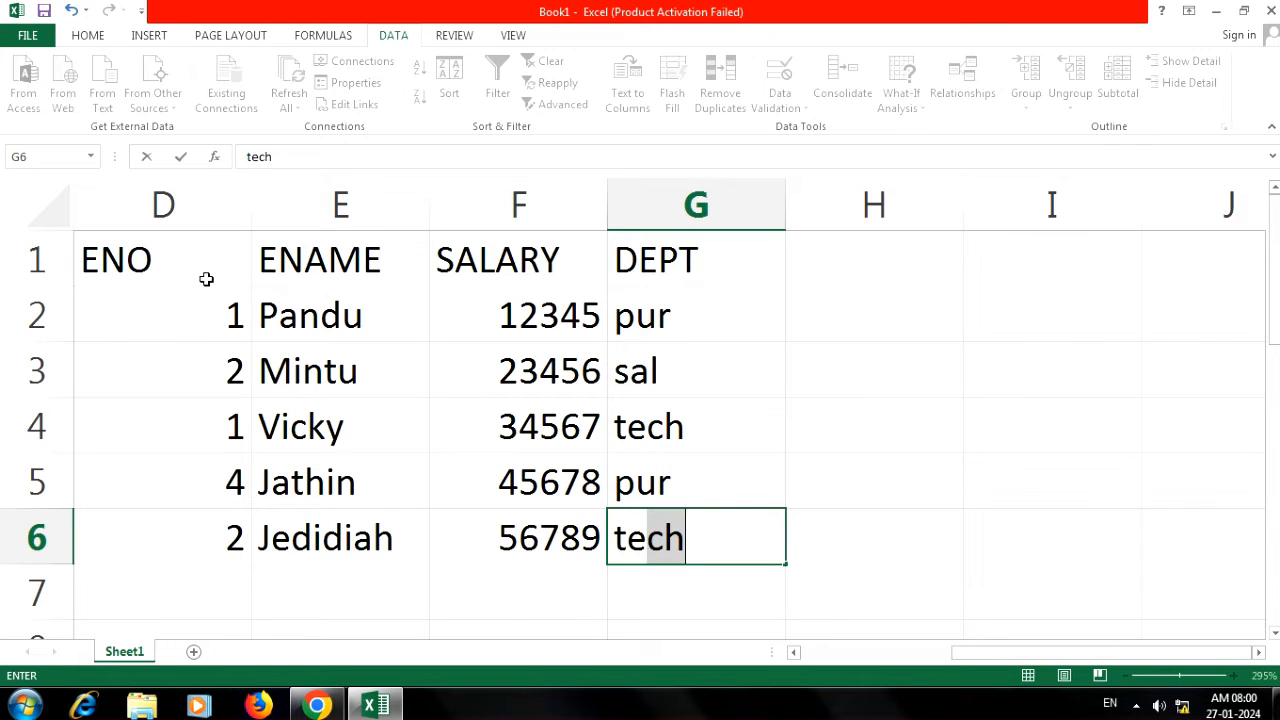
key(Return)
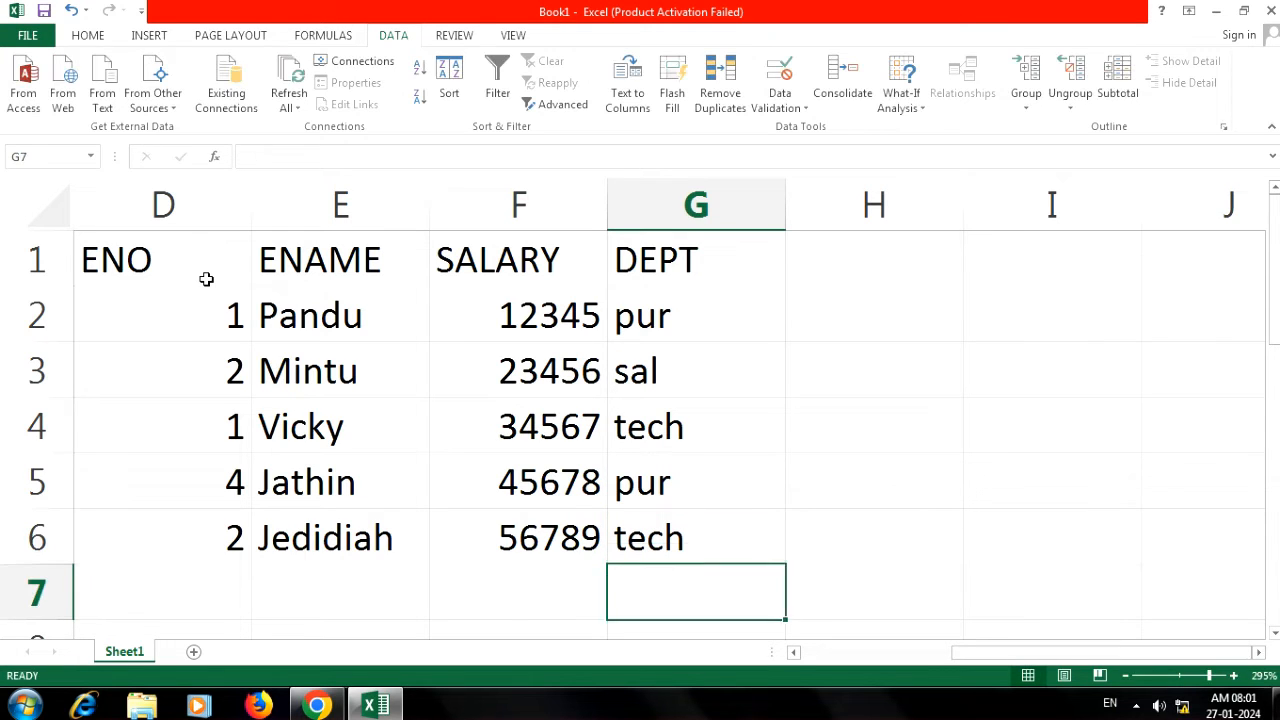
Remove duplicate rows from the table D1:G6, comparing only the ENO column and treating the first row as headers
key(Left)
mouse_move(140, 258)
mouse_down()
mouse_move(617, 371)
mouse_move(664, 465)
mouse_move(666, 518)
mouse_up()
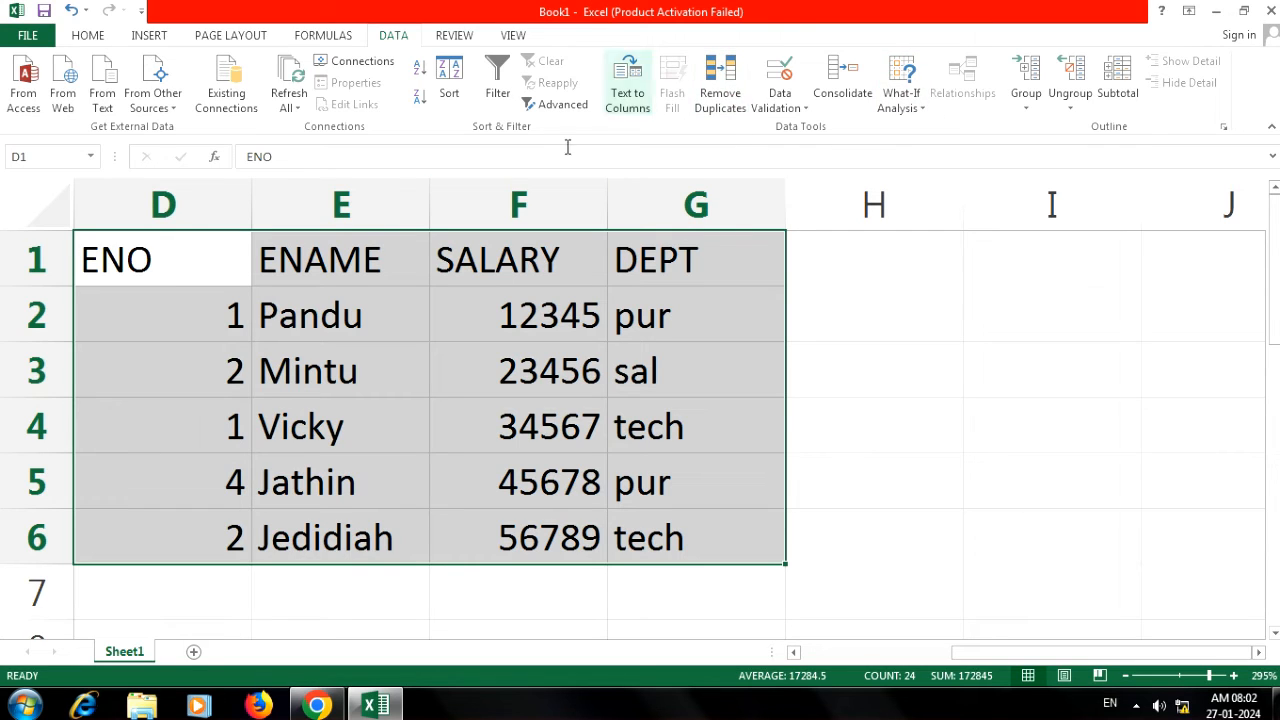
click(720, 90)
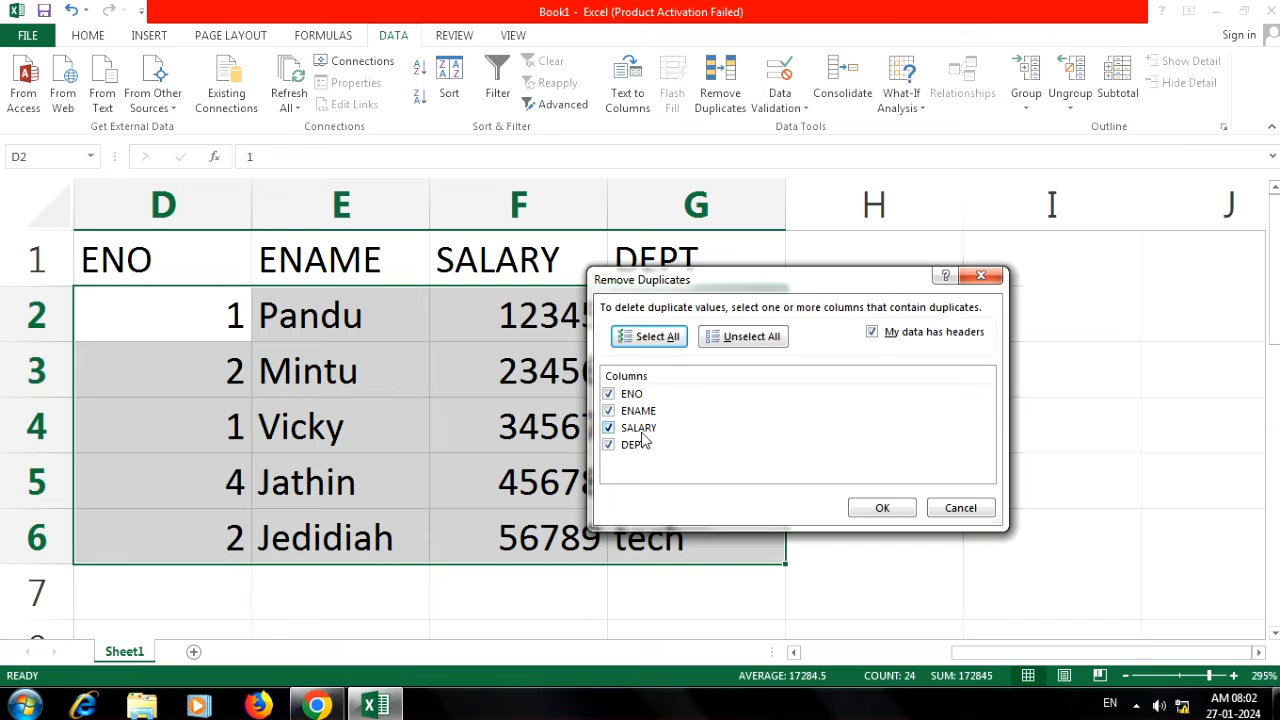
click(742, 340)
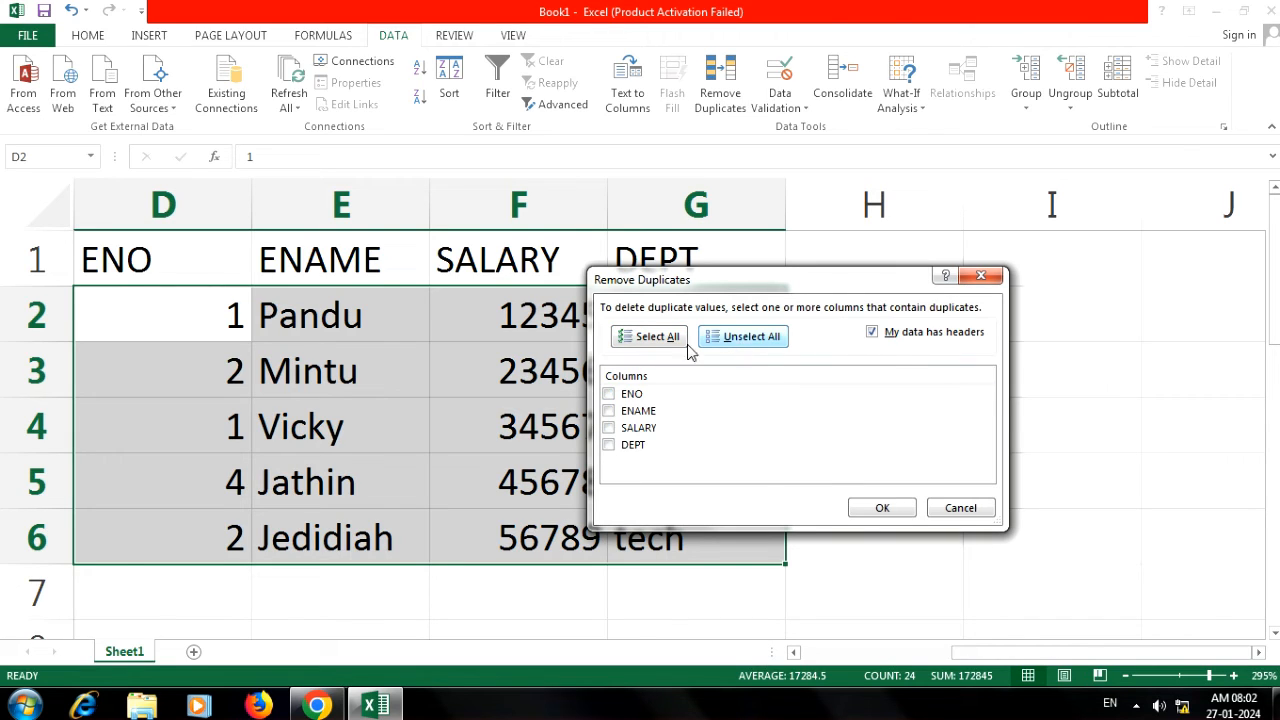
click(609, 395)
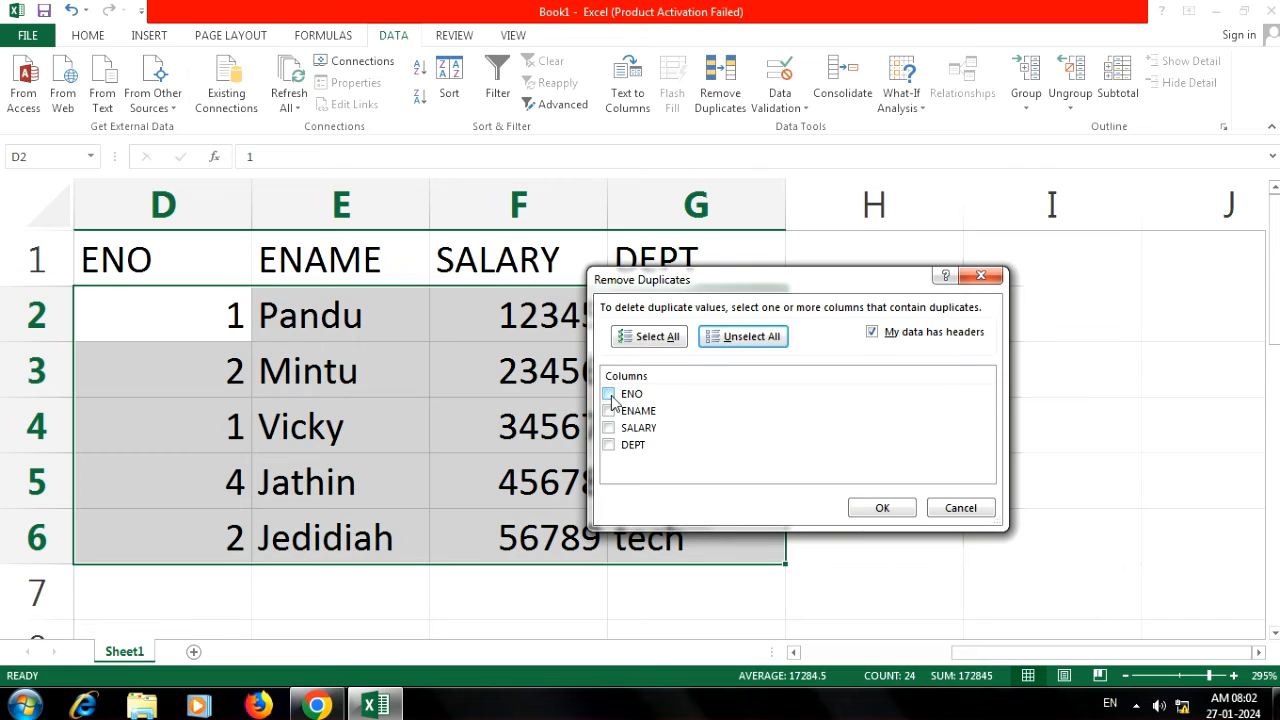
click(609, 395)
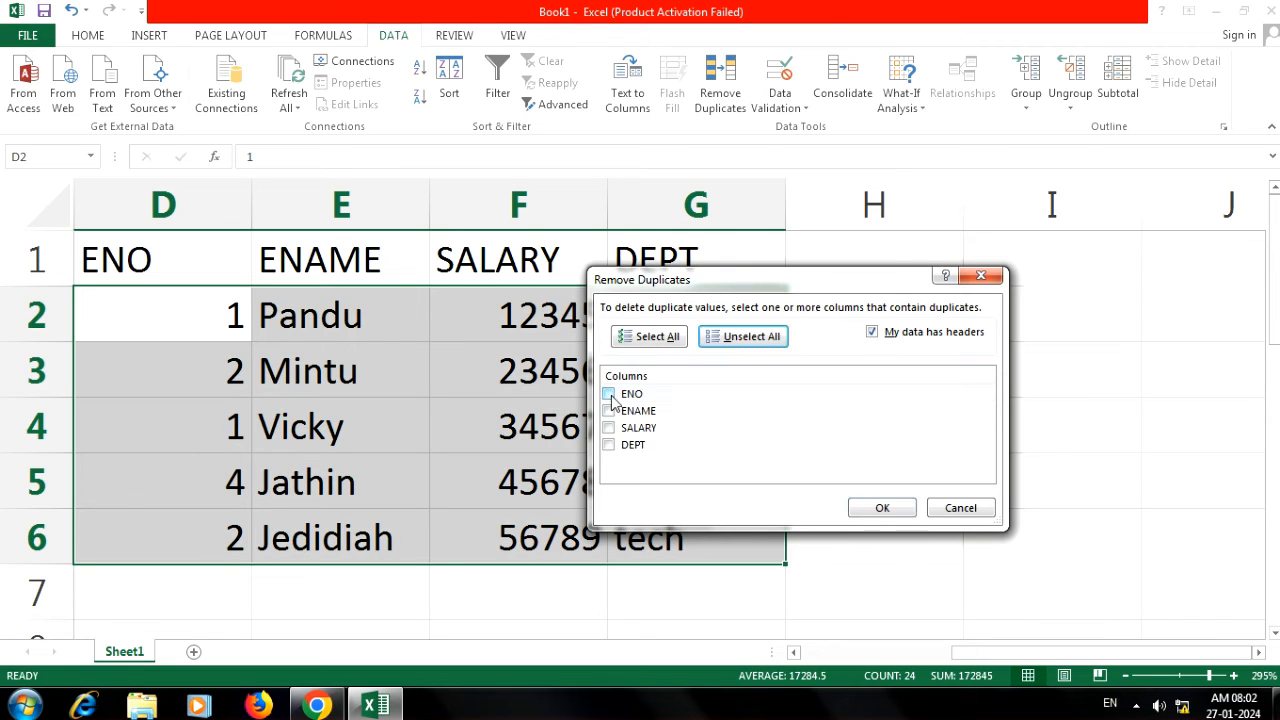
click(609, 395)
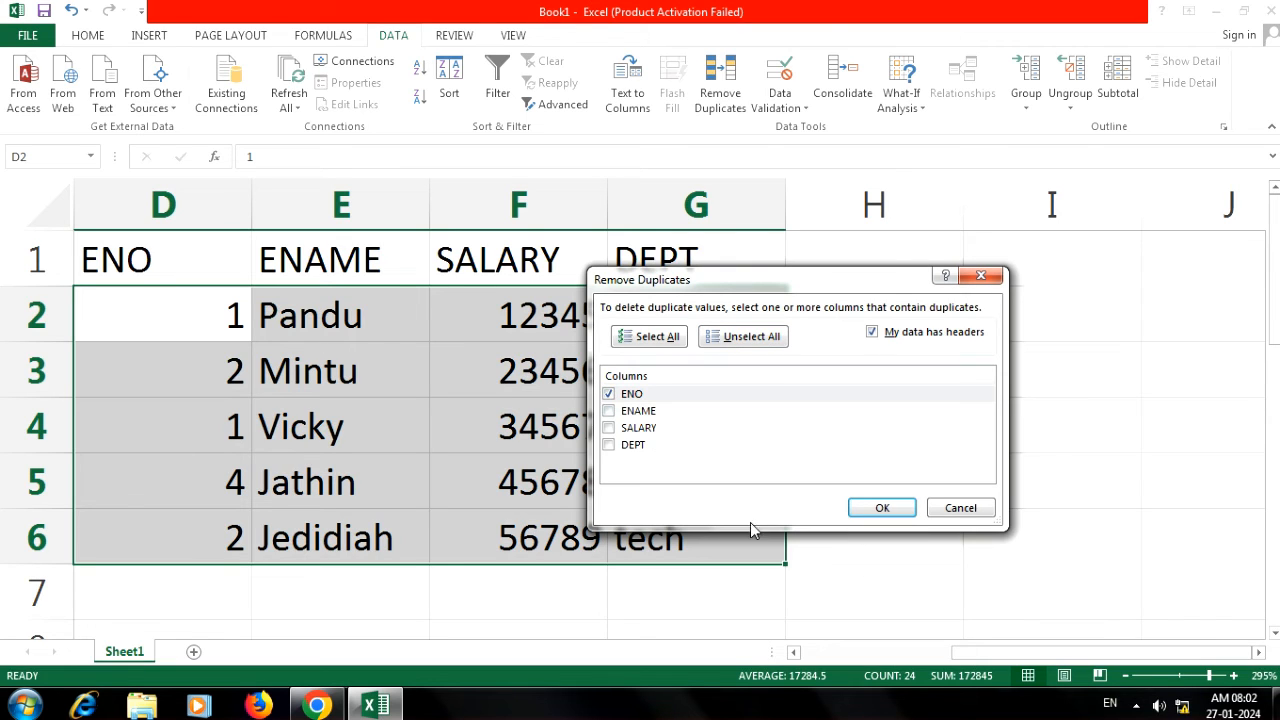
click(882, 510)
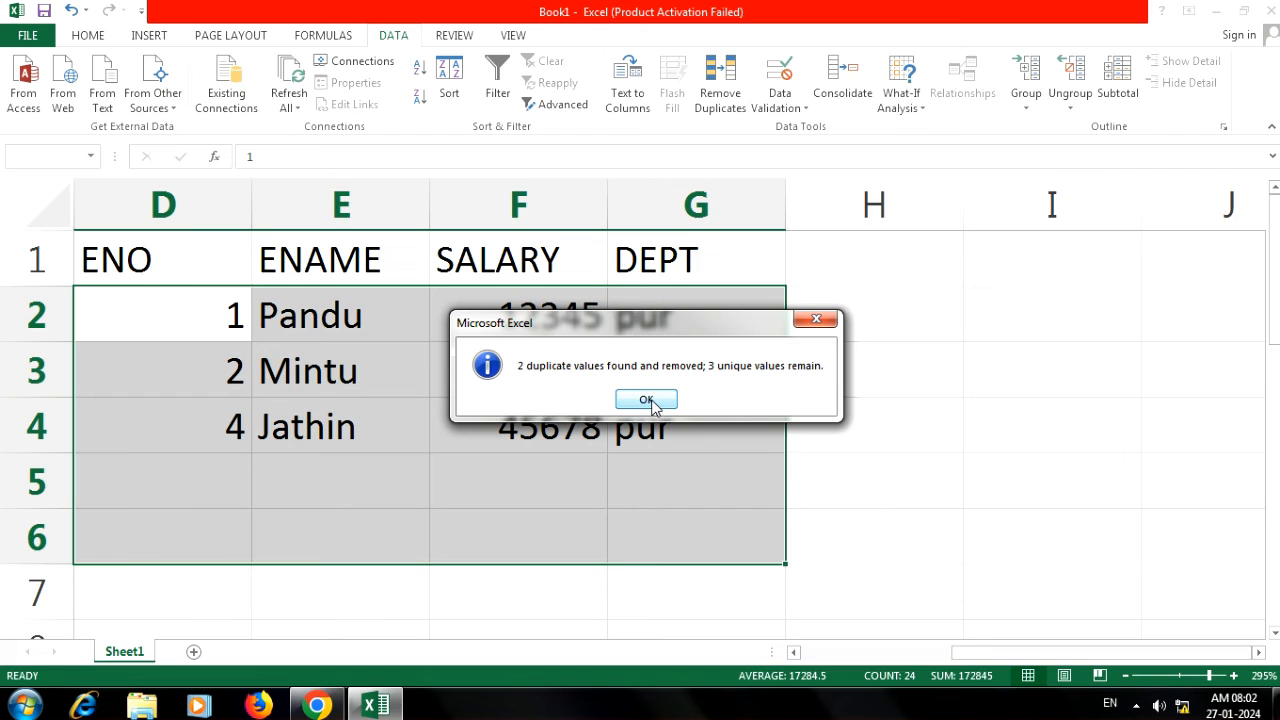